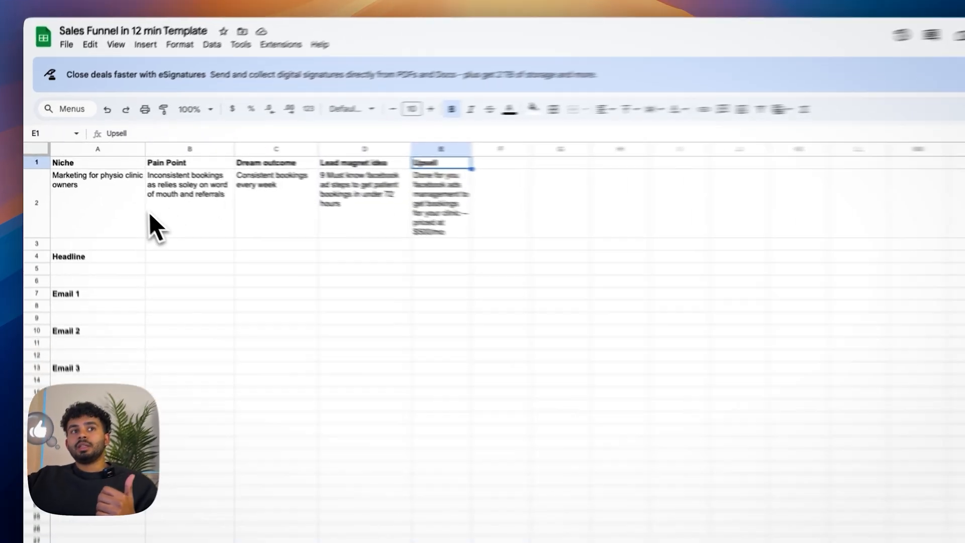
Step: Review the niche, pain point, dream outcome, lead magnet idea and upsell entries in row 2, plus the Headline section
left_click(73, 205)
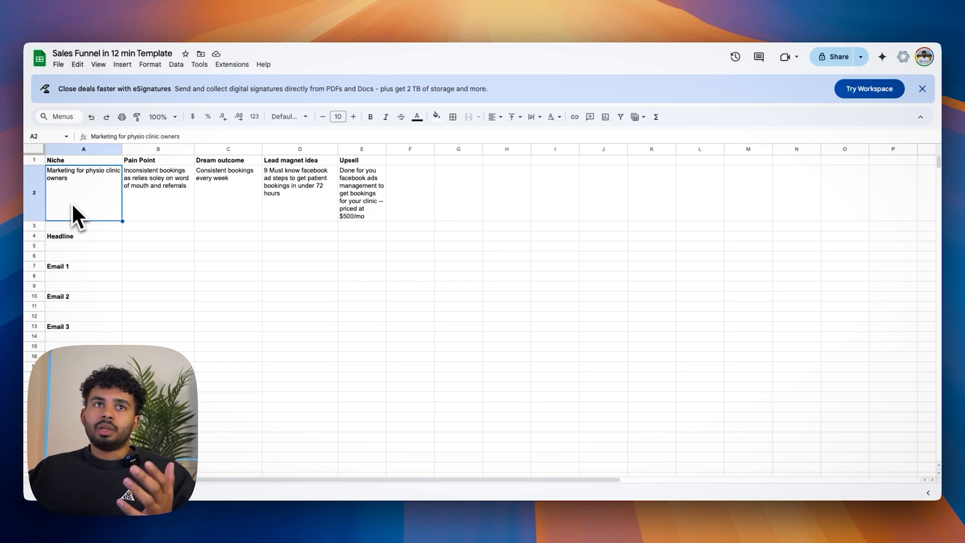
left_click(166, 191)
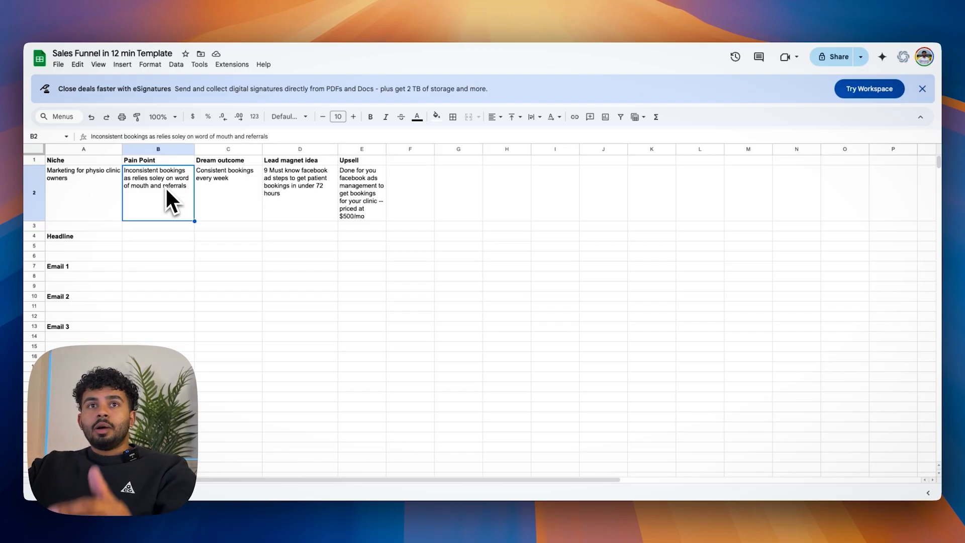
left_click(301, 196)
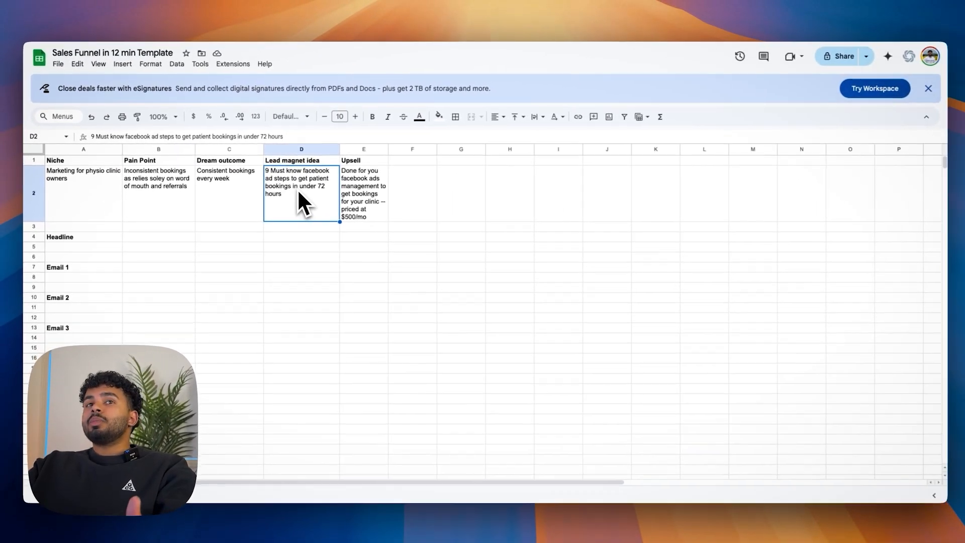
left_click(358, 185)
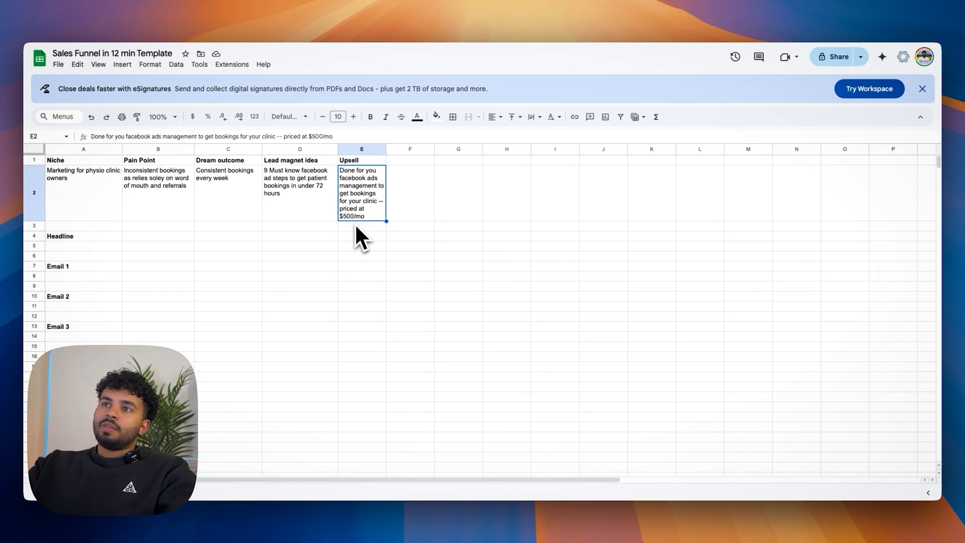
left_click(59, 209)
left_click(144, 207)
left_click(238, 207)
left_click(332, 191)
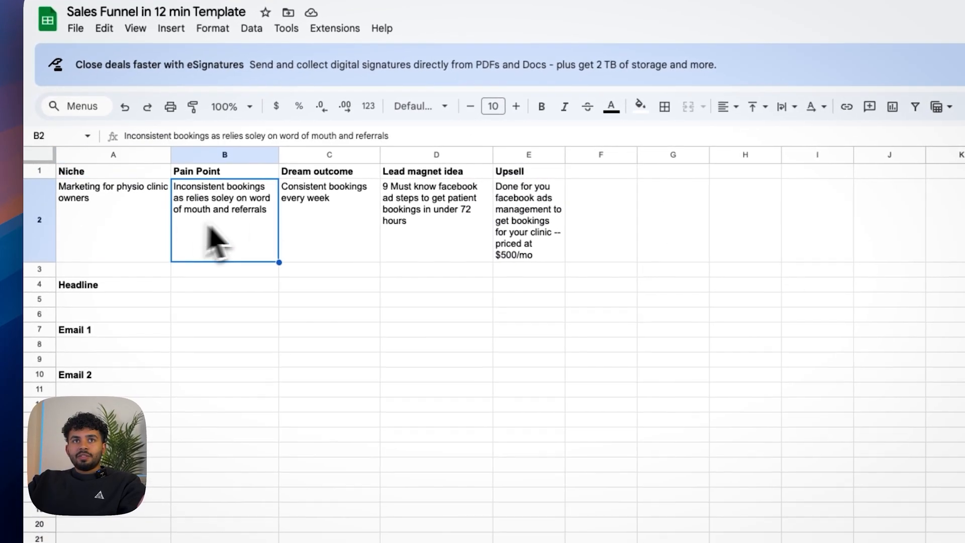
left_click(552, 223)
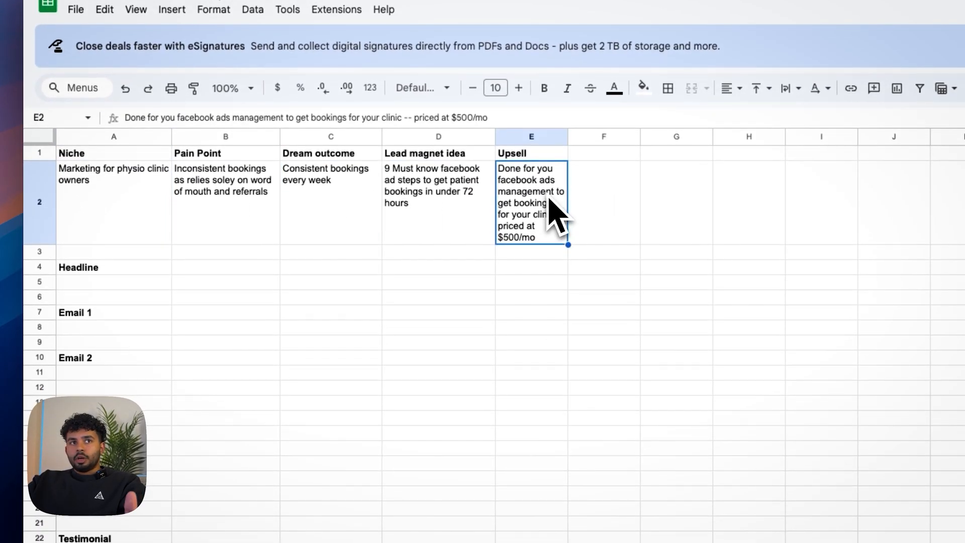
left_click(147, 283)
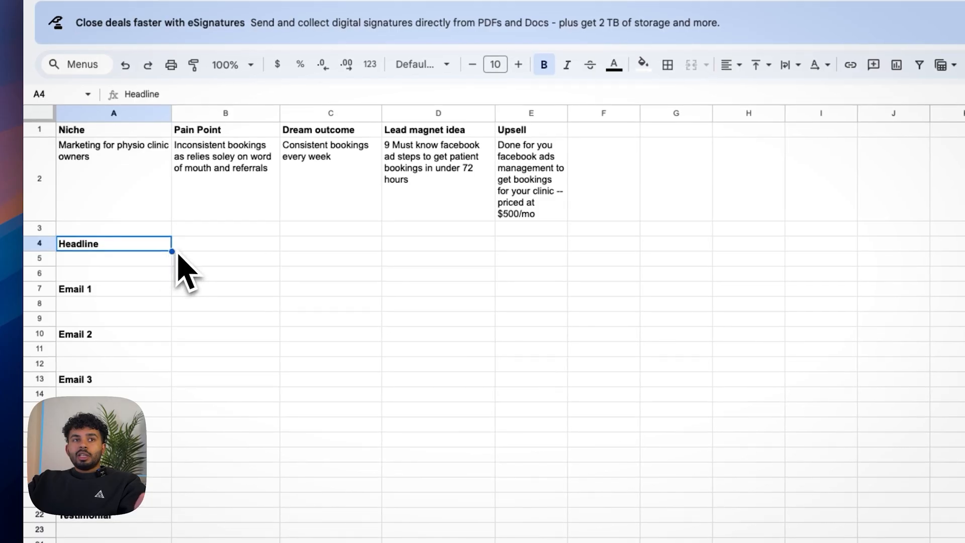
left_click(181, 247)
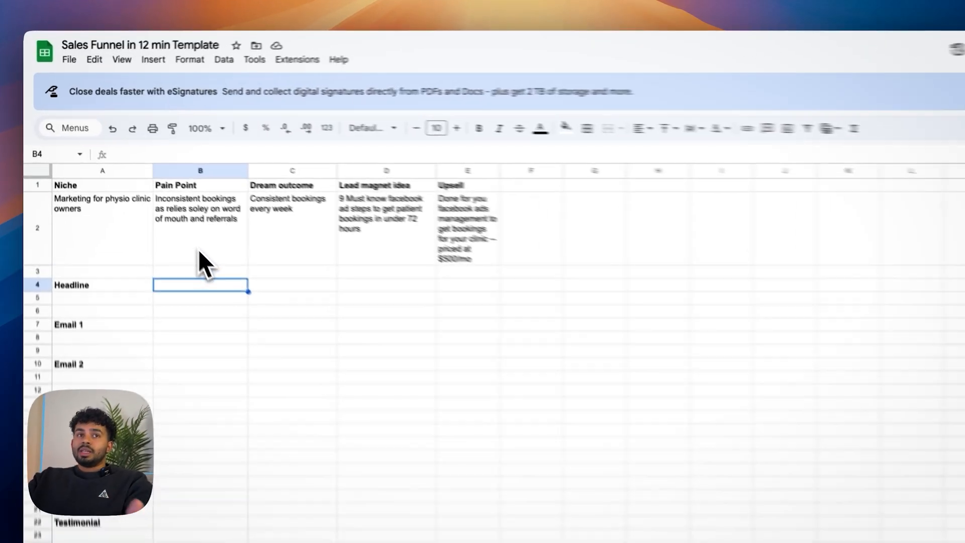
left_click(158, 212)
left_click(203, 314)
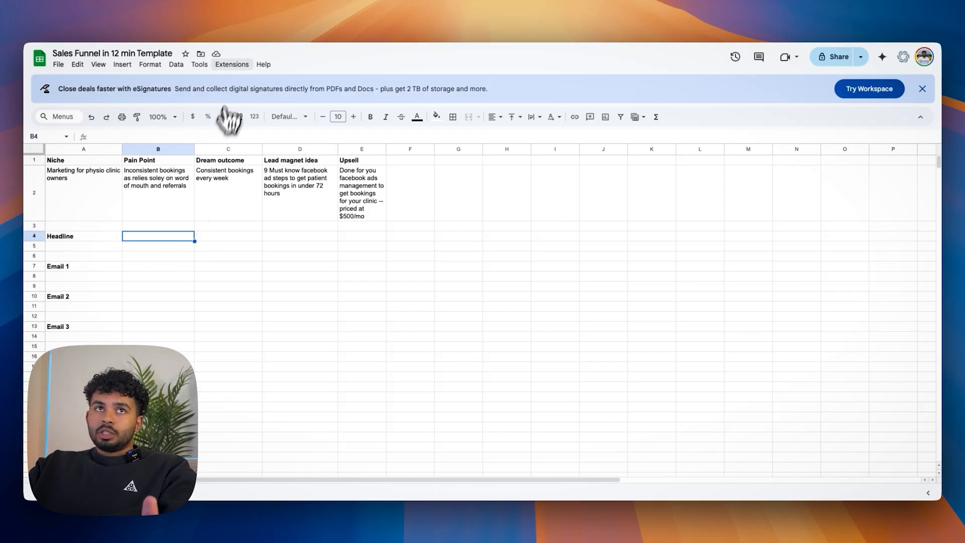
Step: Start the GPT for Slides Docs Sheets extension and close its side panel
left_click(236, 65)
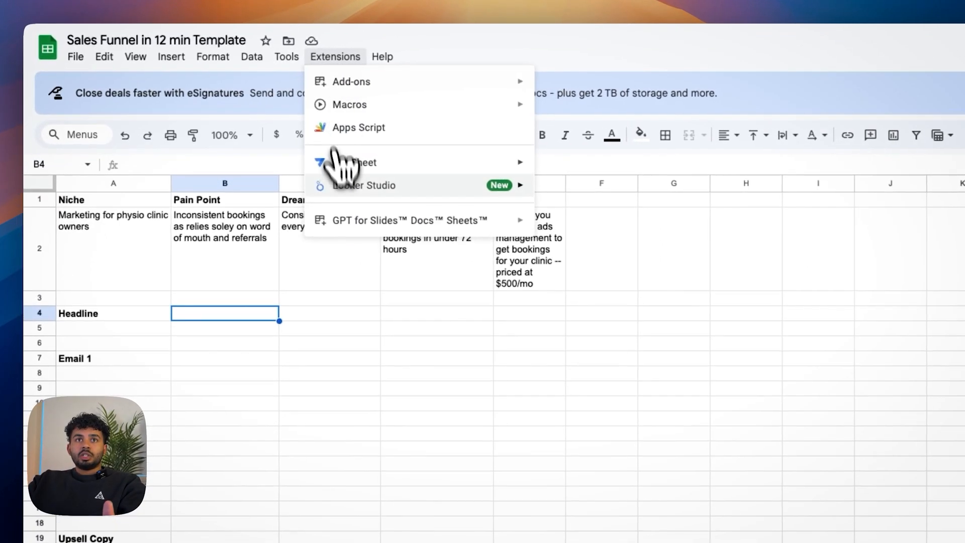
mouse_move(243, 174)
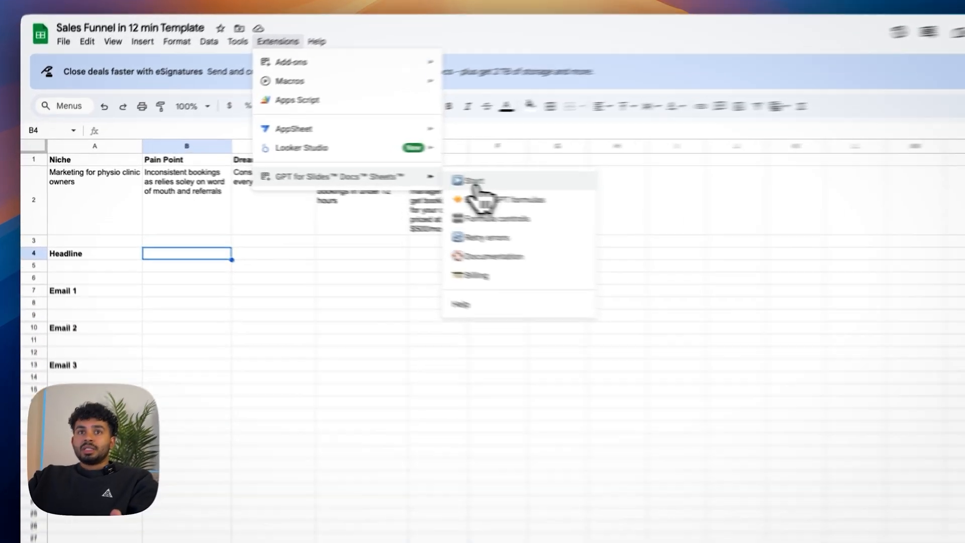
left_click(388, 177)
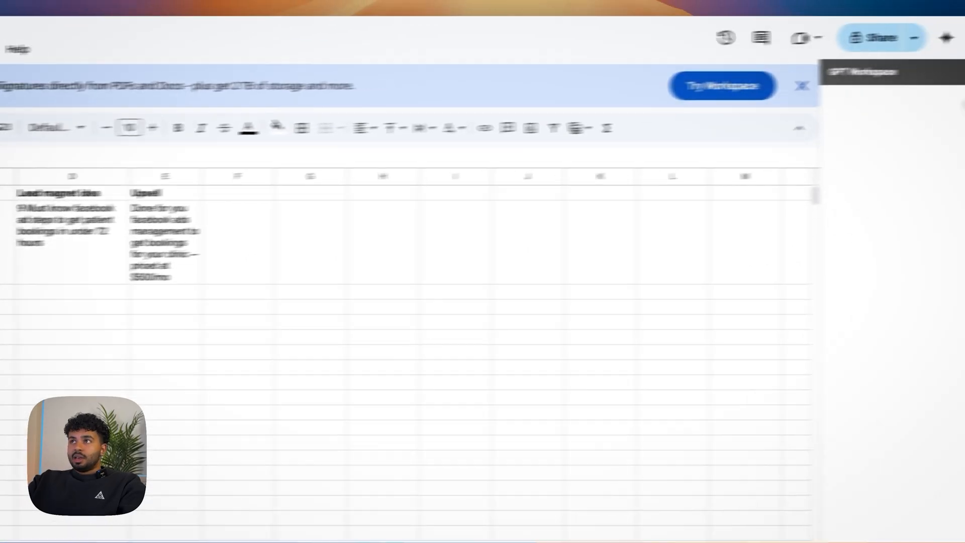
left_click(930, 82)
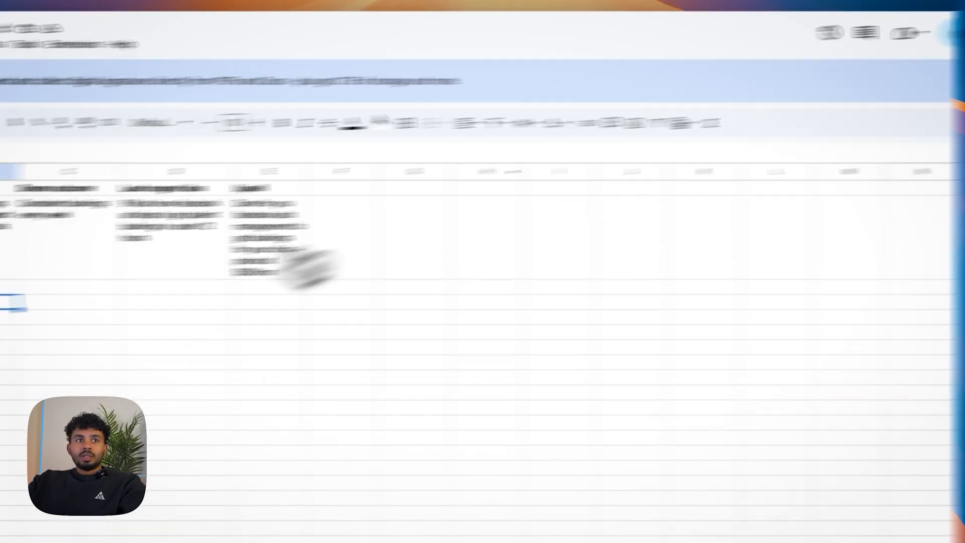
Step: Enter in A5 under Headline: =GPT("Write an opt-in page headline targeting {{niche}} struggling with {{pain point}}", A2:D2)
left_click(149, 297)
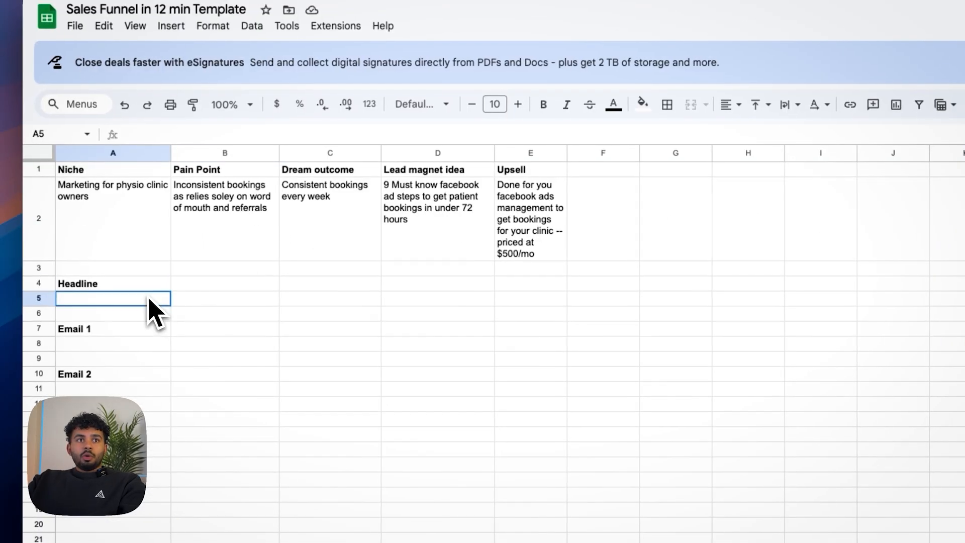
left_click(179, 138)
type("=GPT(\"Write an opt-in page headline targeting {{niche}} struggling with {{pain point}}\", A2:D2)")
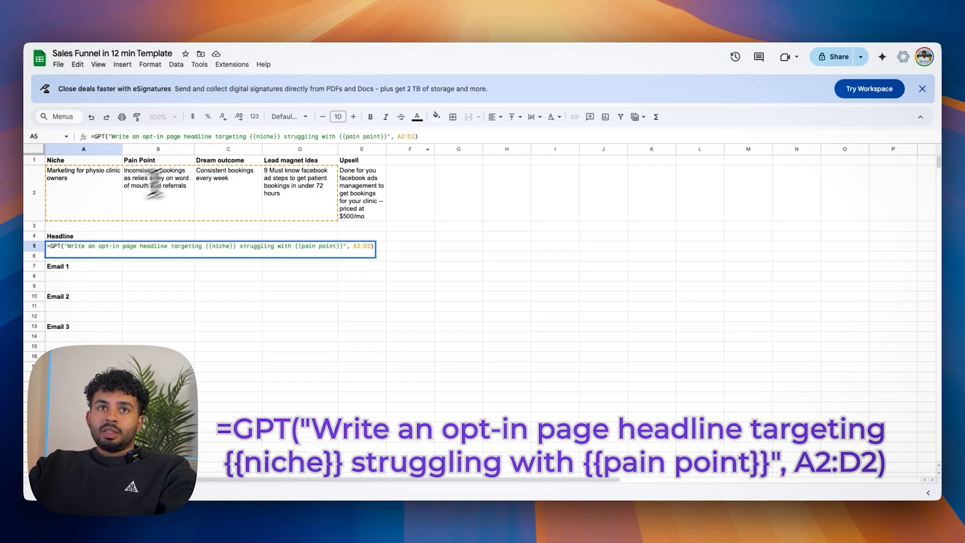
left_click(426, 139)
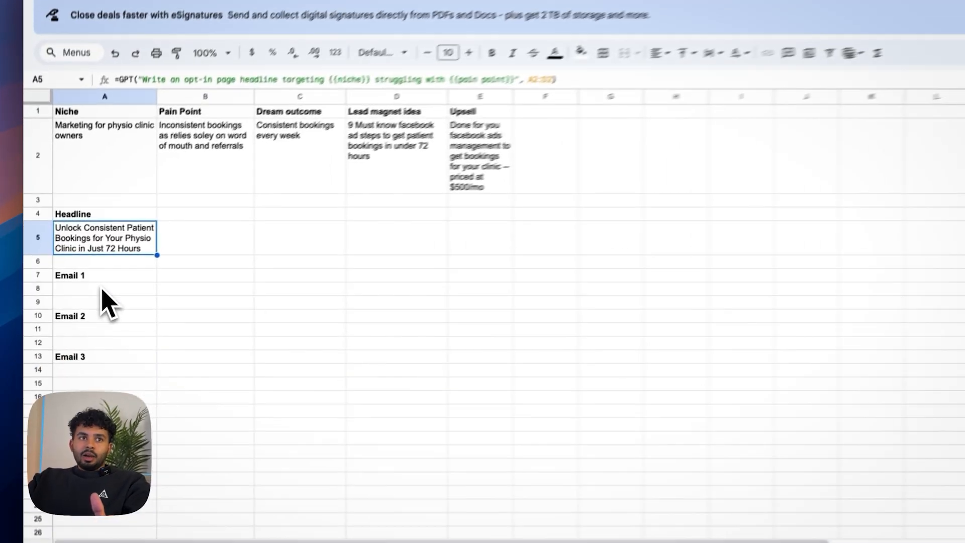
Step: Insert in A8 under Email 1 the formula =GPT("Draft Email 1: The welcome email. Make it valuable and exciting.", A2:D2)
left_click(82, 292)
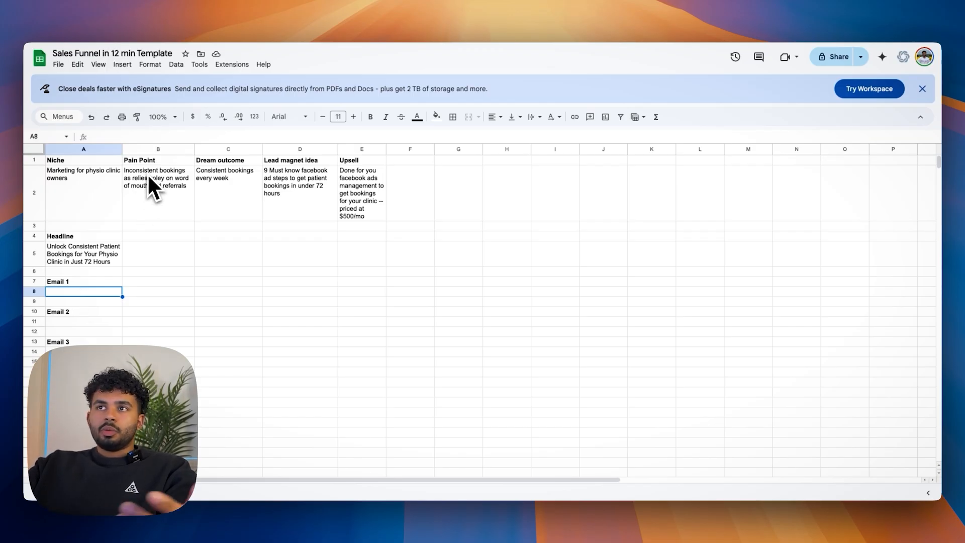
left_click(131, 138)
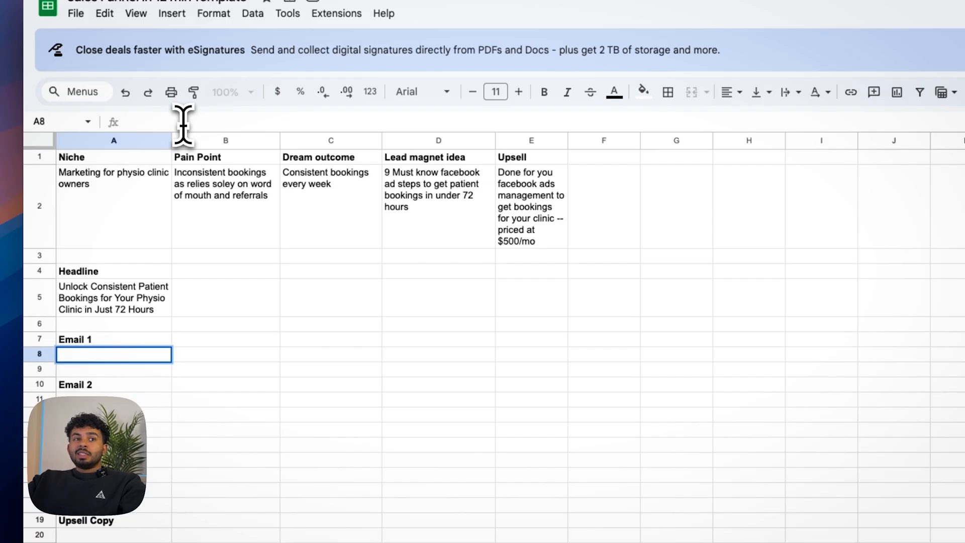
type("=GPT(\"Draft Email 1: The welcome email. Make it valuable and exciting.\", A2:D2)")
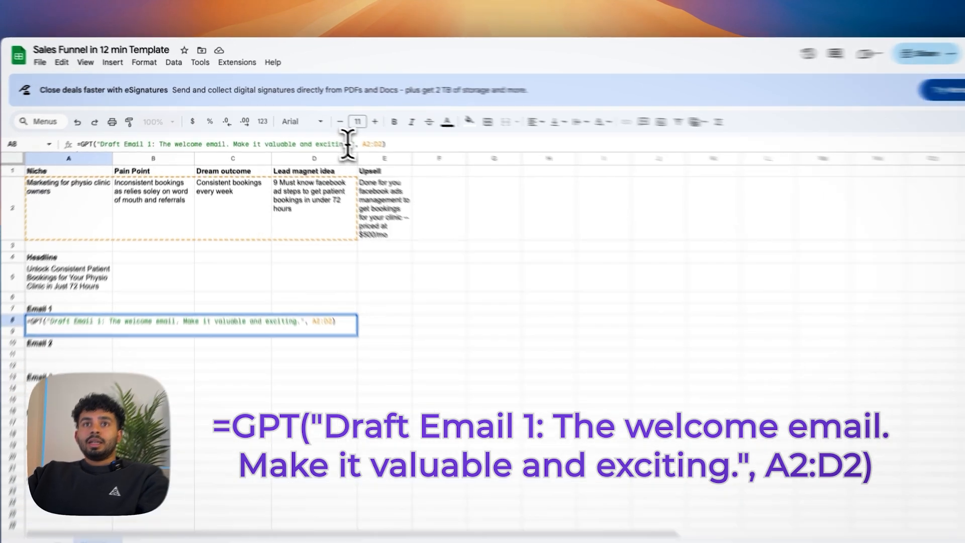
Step: Extend the Email 1 prompt with "This is the email they'll receive once downloaded the lead magnet" and run the formula
left_click(331, 136)
type("This is the ")
type("email thry")
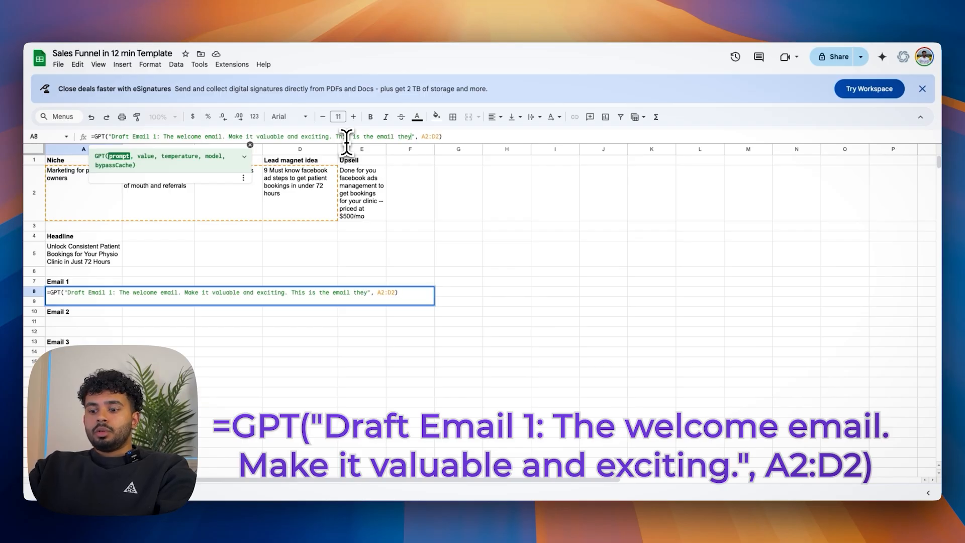
type("'ll receive once down")
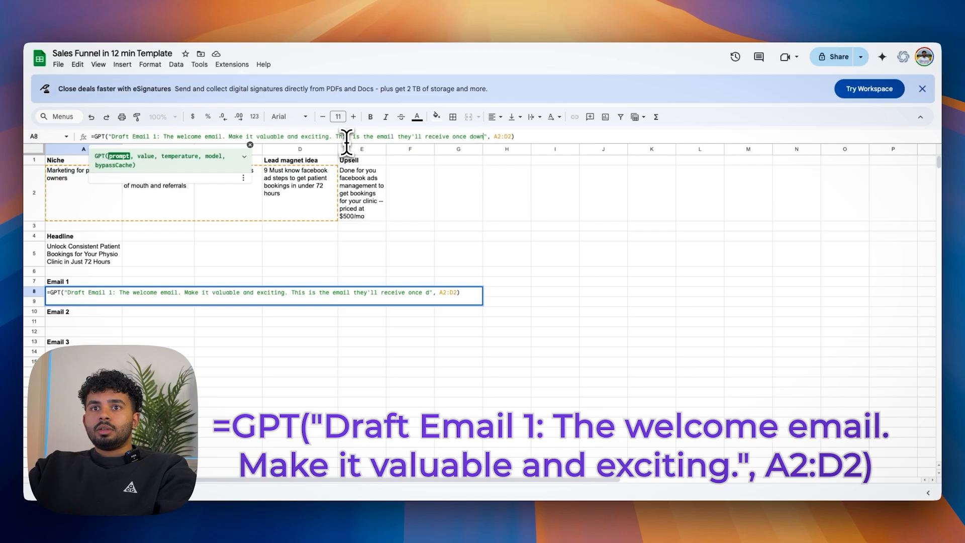
type("ed ")
type("the lead mgane")
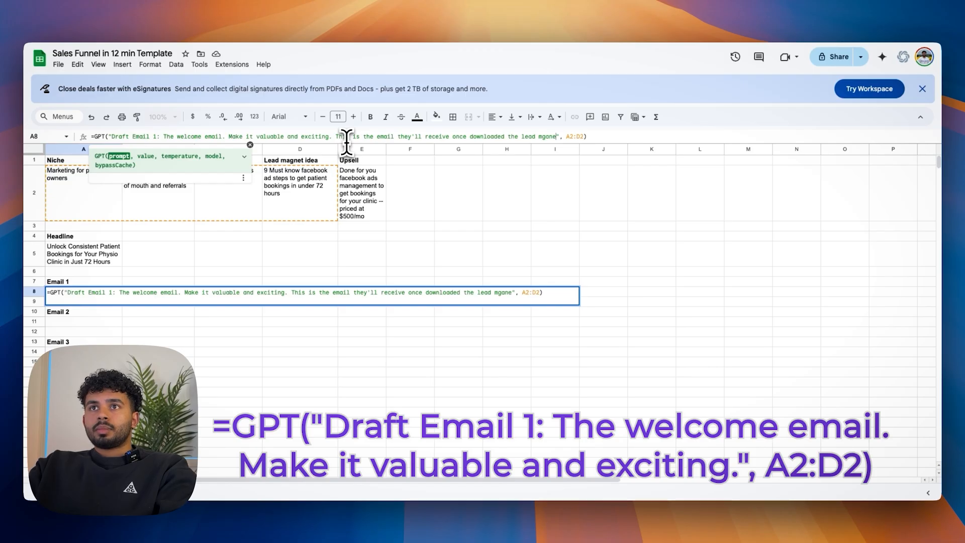
key("Return")
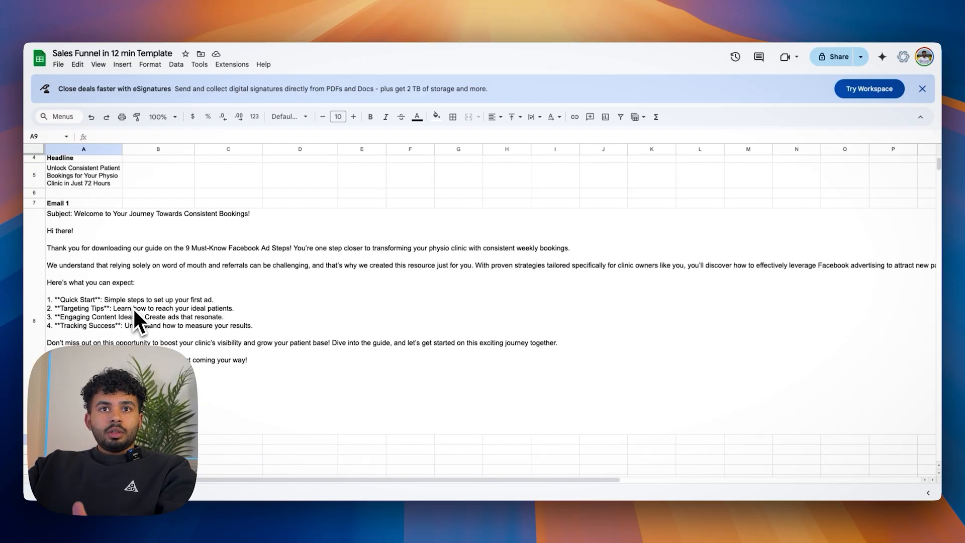
Step: Check the generated Email 1, and insert in A11 =GPT("Draft Email 2: Tell a relatable story that builds trust.", A2:D2)
left_click(121, 295)
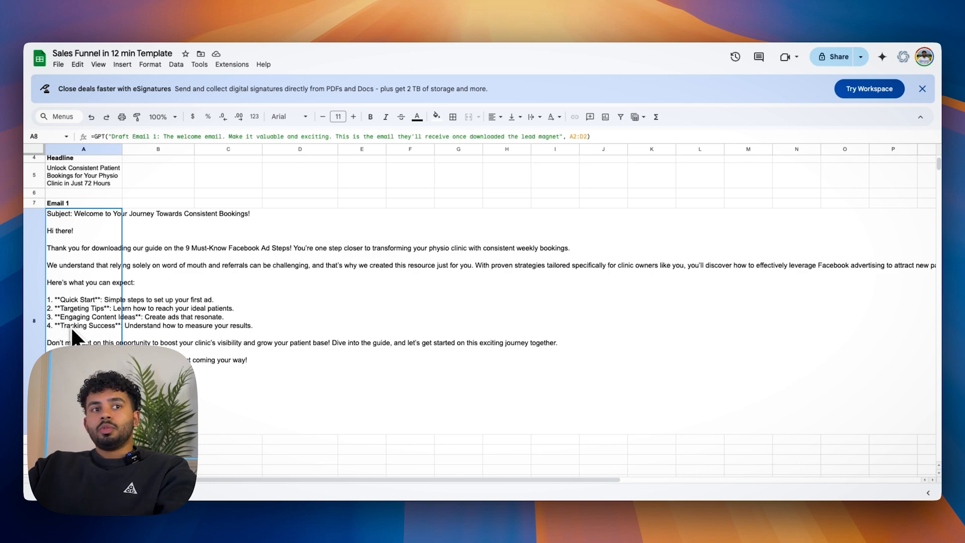
scroll(71, 326, "down", 2)
scroll(65, 372, "down", 2)
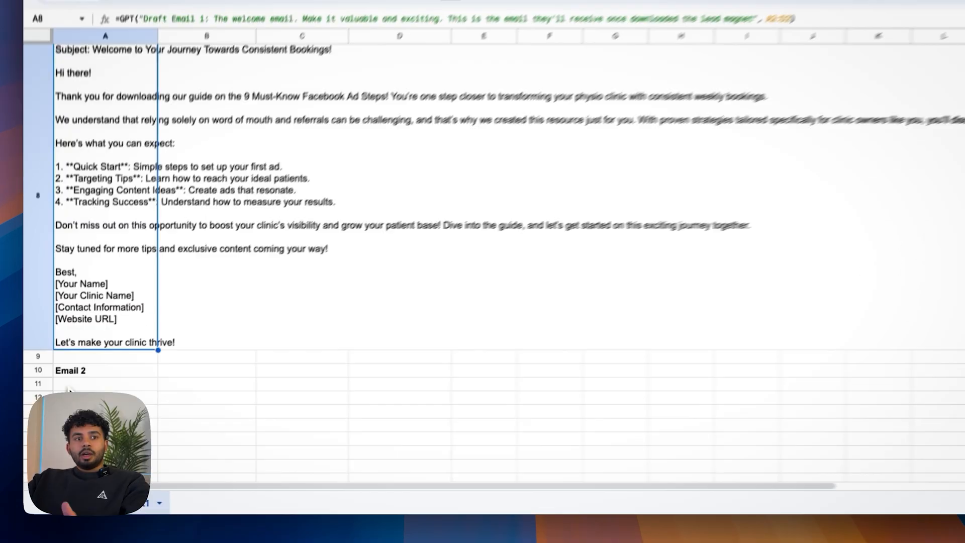
left_click(58, 405)
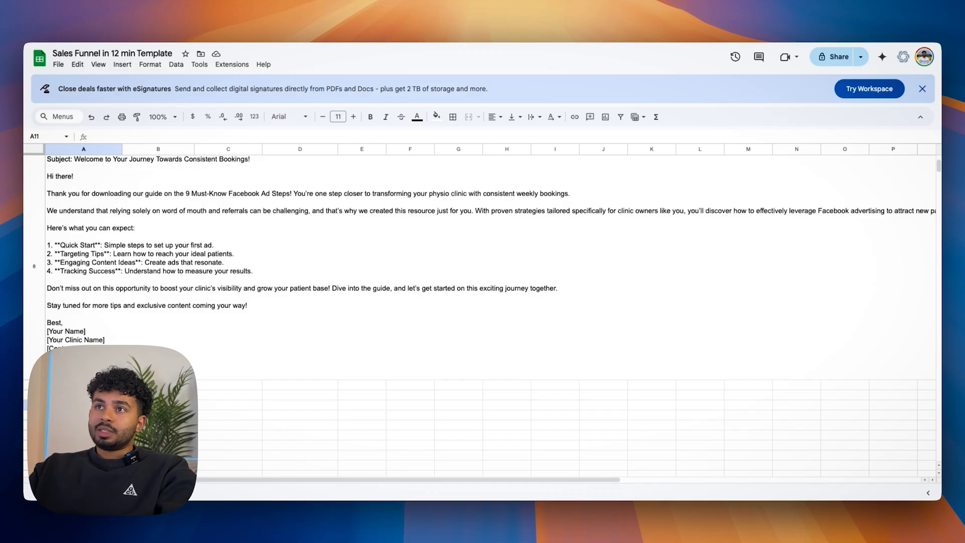
left_click(150, 135)
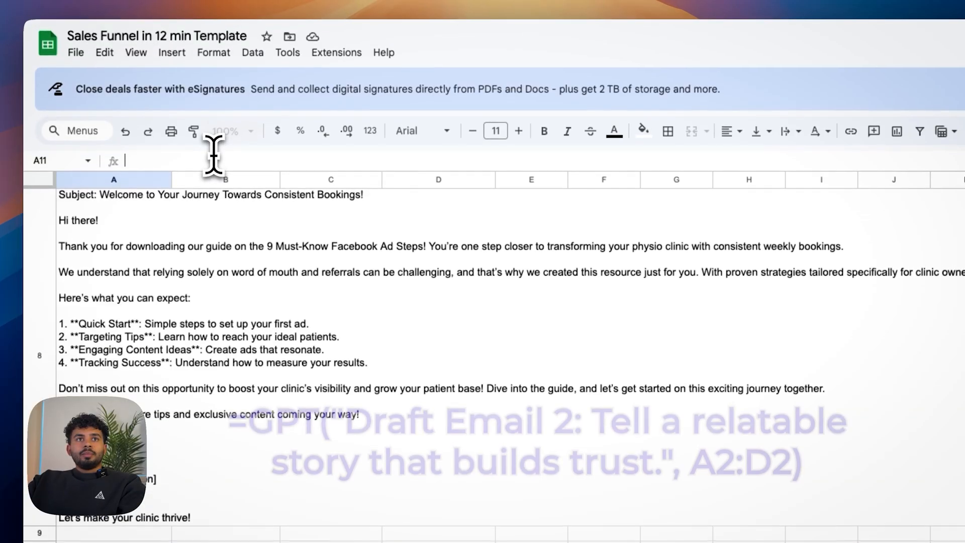
type("=GPT(\"Draft Email 2: Tell a relatable story that builds trust.\", A2:D2)")
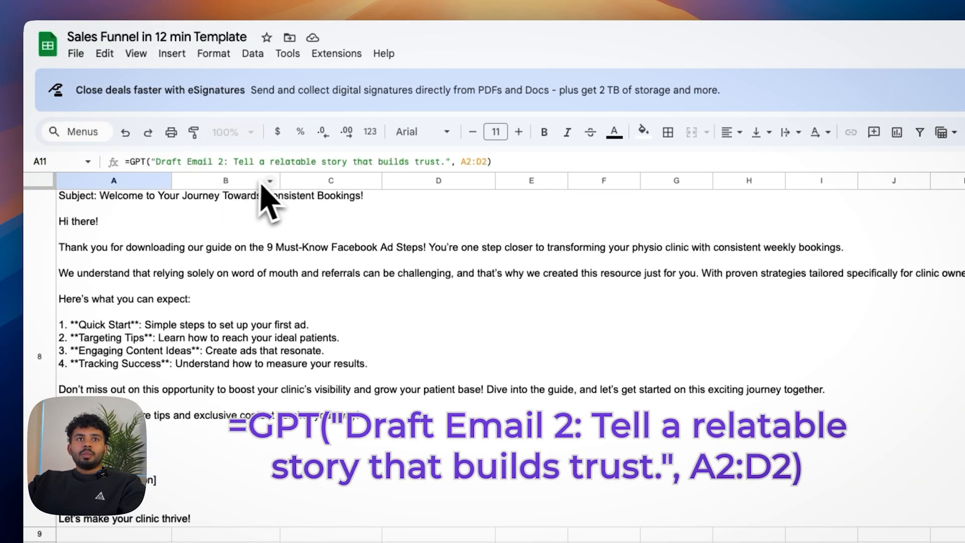
Step: Extend the Email 2 prompt after "trust" with "for the people that downloaded the lead magnet" and run the formula
left_click(439, 162)
type("for the people that down")
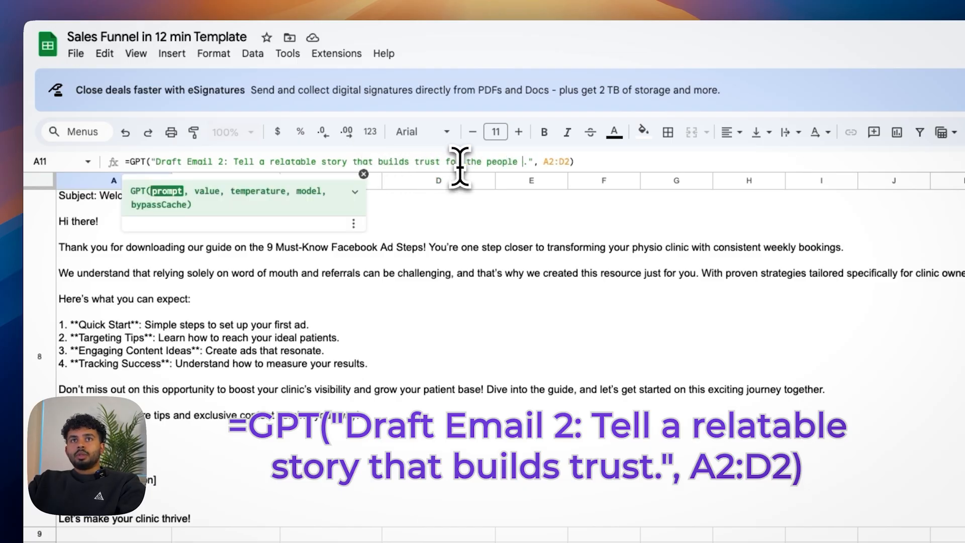
type("loaded the lead magnet")
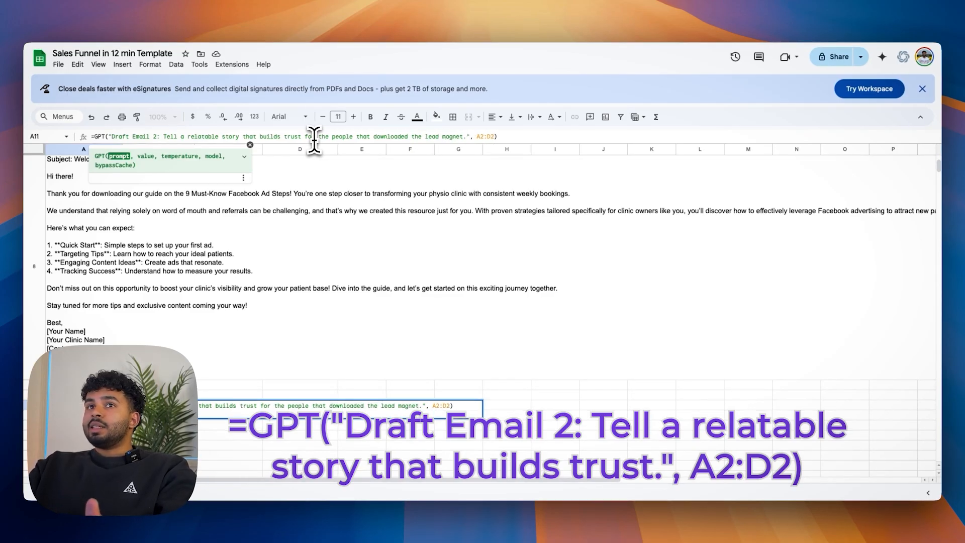
key("Return")
Step: Read the generated Email 2 story in A11, including the long lines that run far beyond the column
scroll(480, 316, "down", 1)
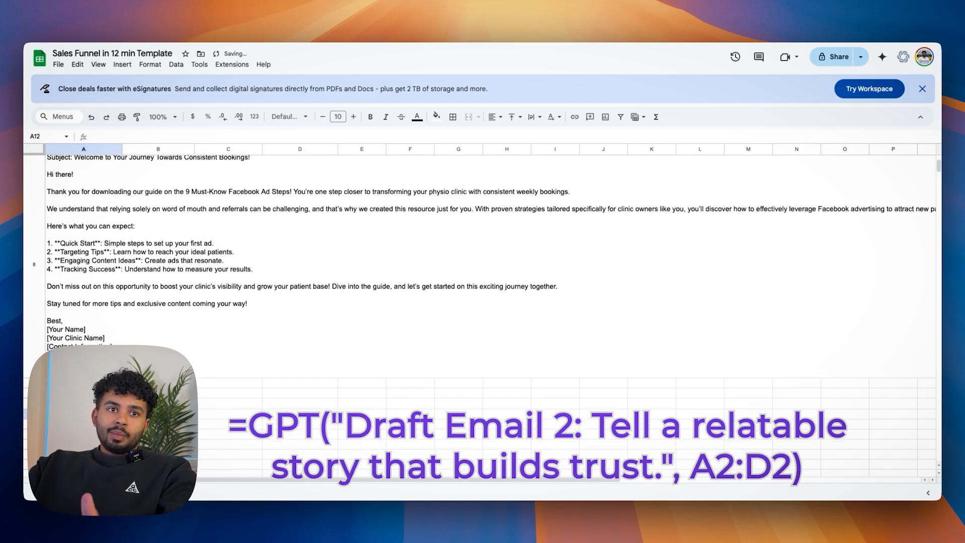
scroll(107, 296, "down", 3)
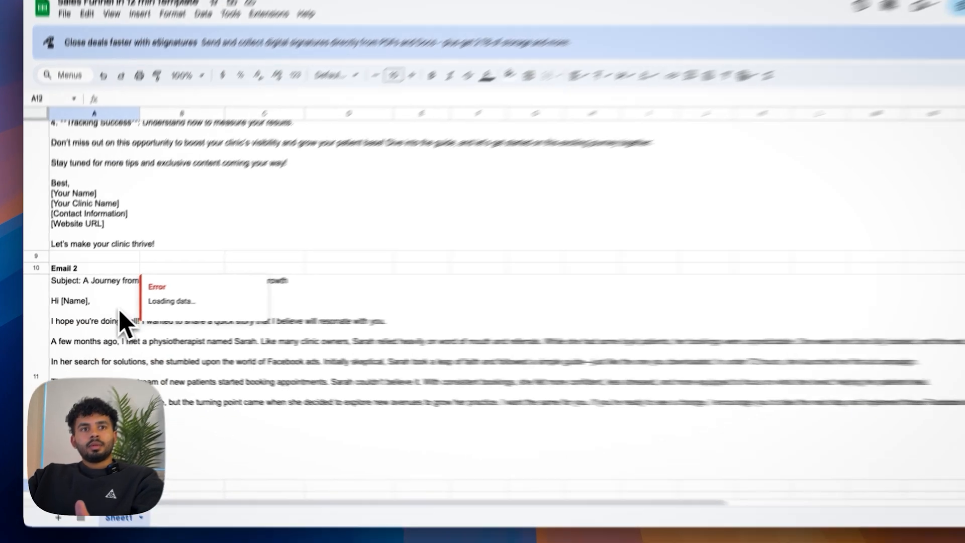
left_click(111, 302)
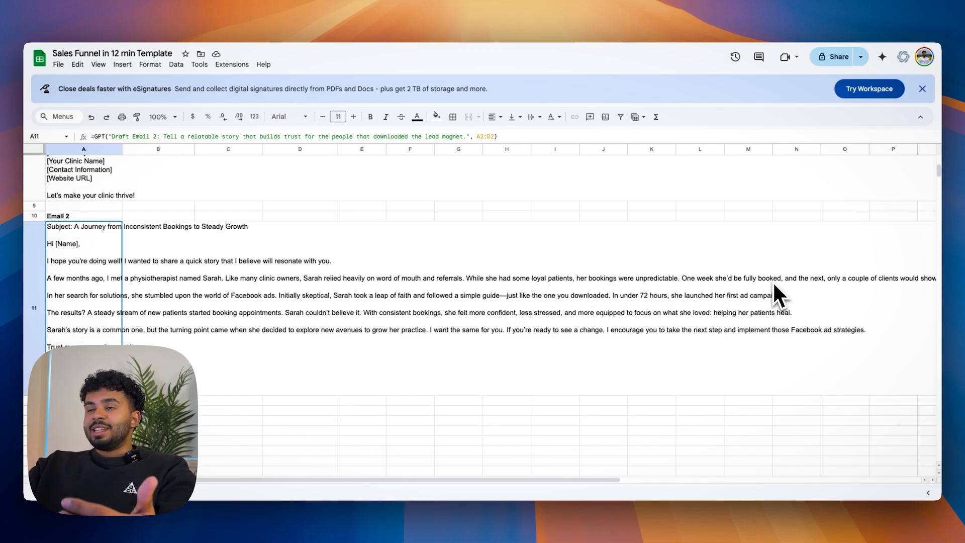
scroll(831, 292, "right", 5)
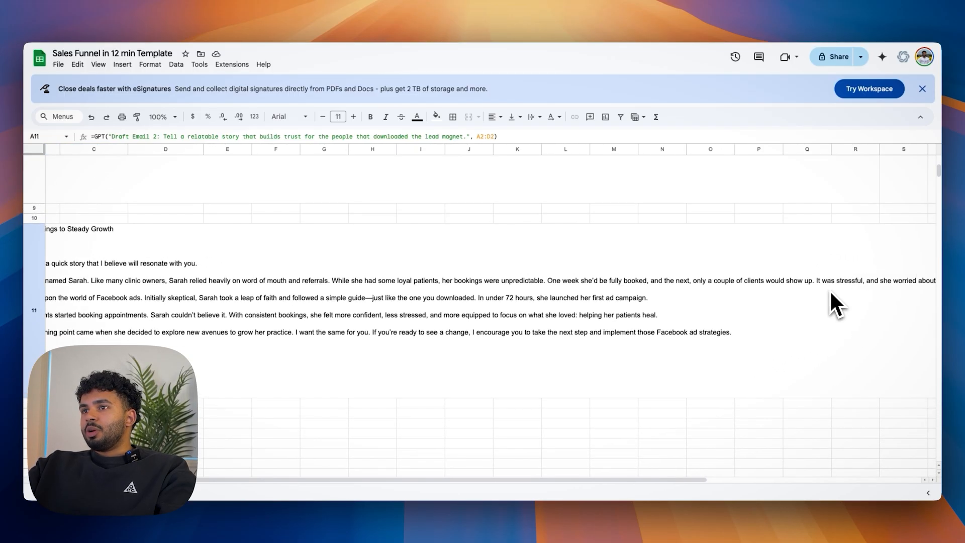
scroll(829, 289, "right", 3)
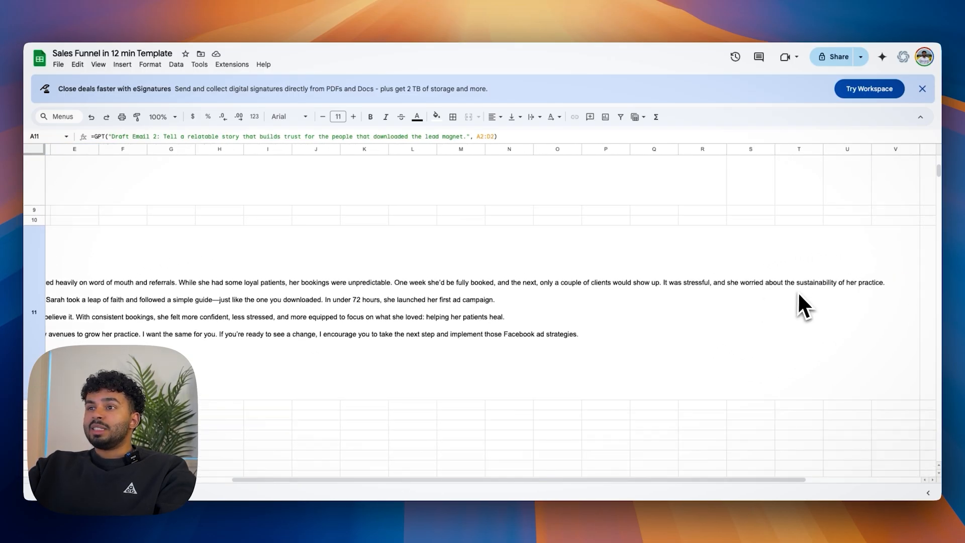
scroll(802, 304, "left", 8)
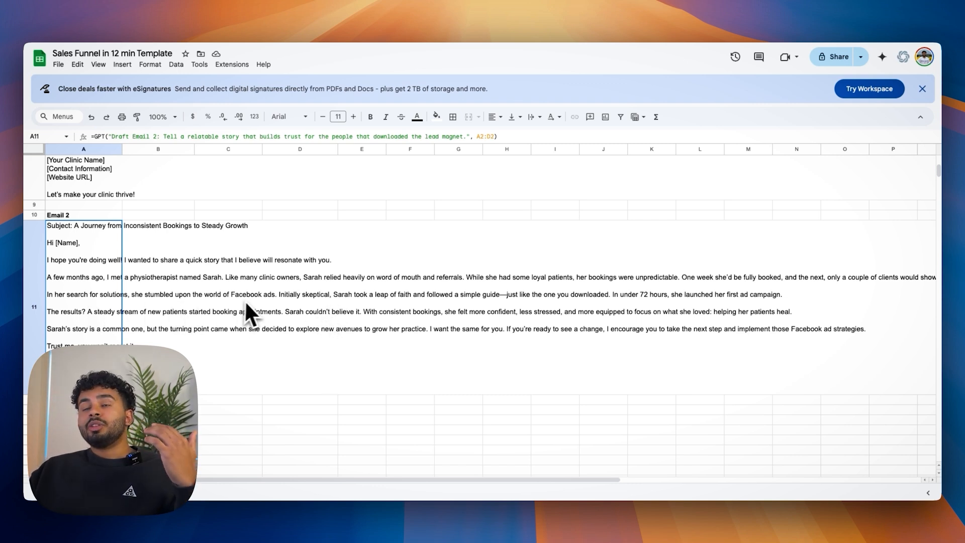
scroll(252, 300, "up", 1)
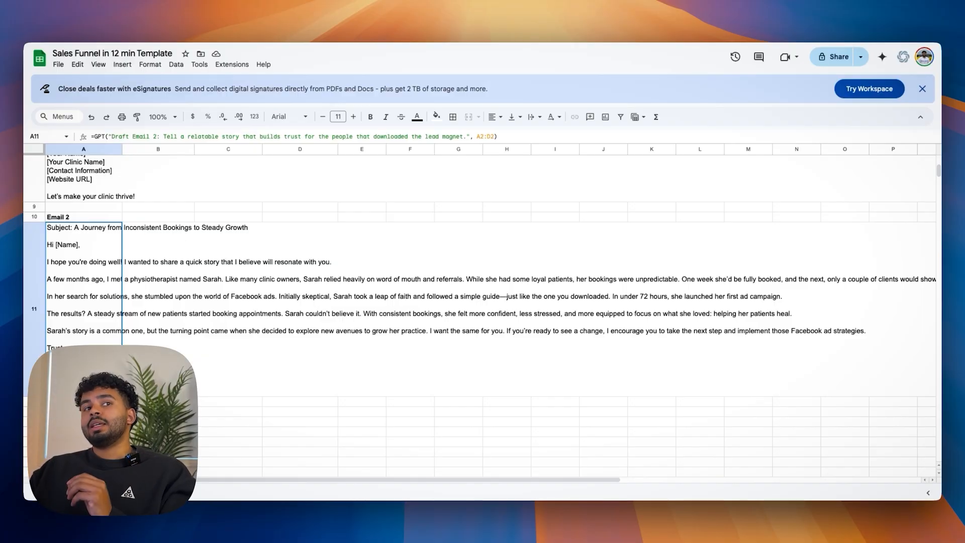
Step: Insert in A14 under Email 3 the formula =GPT("Draft Email 3: Address an objection.", A2:D2)
scroll(483, 302, "down", 3)
left_click(97, 319)
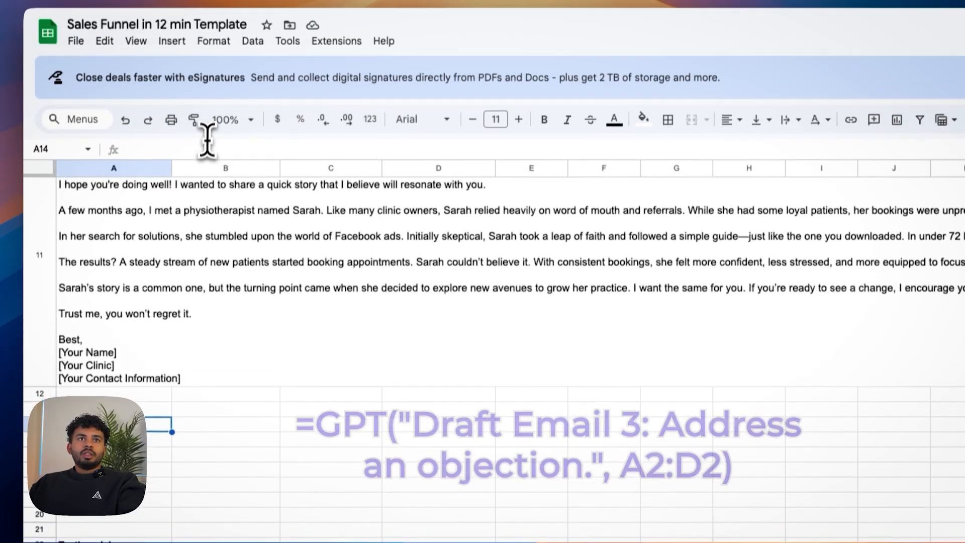
left_click(207, 50)
type("=GPT(\"Draft Email 3: Address an objection.\", A2:D2)")
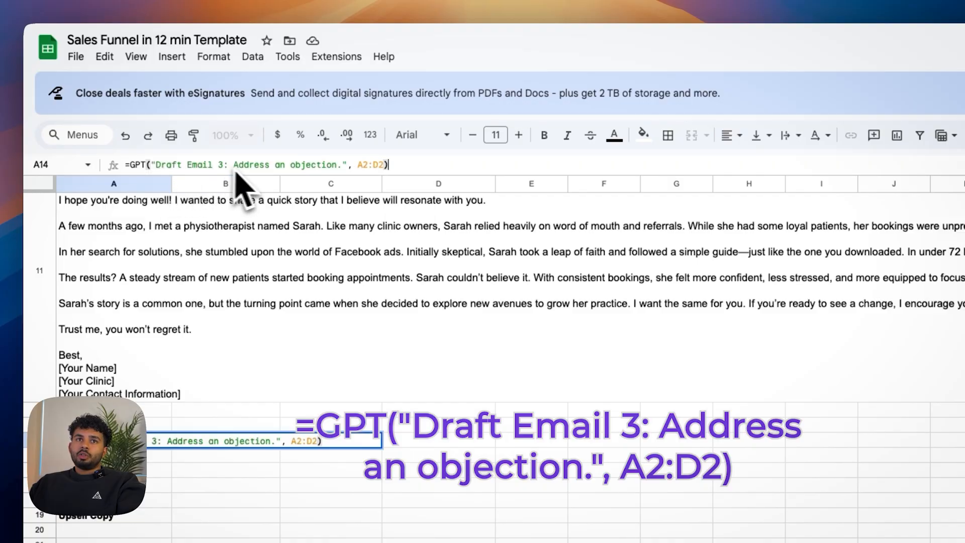
Step: Extend the Email 3 prompt with "The most common objection for physio clinic owners is marketing doesn't work" and run the formula
left_click(337, 165)
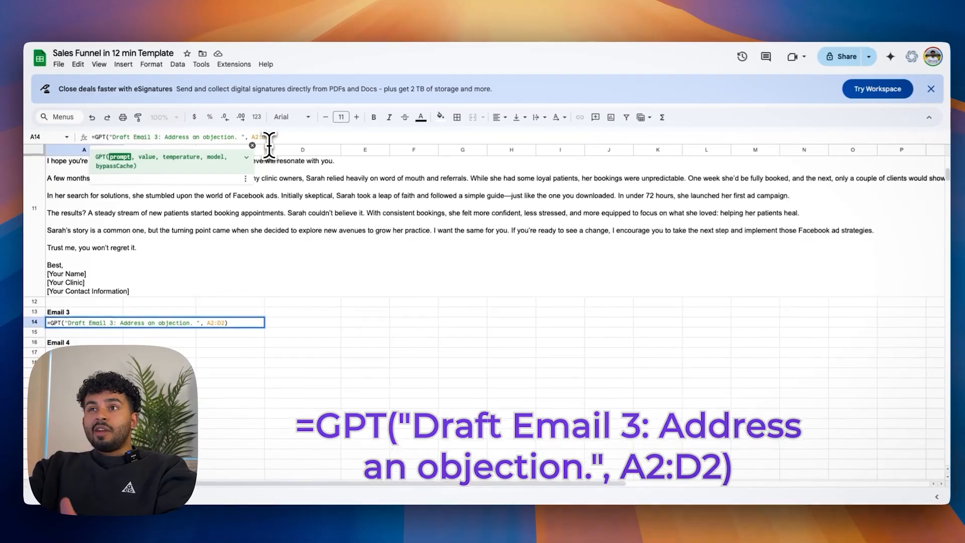
type("The objection")
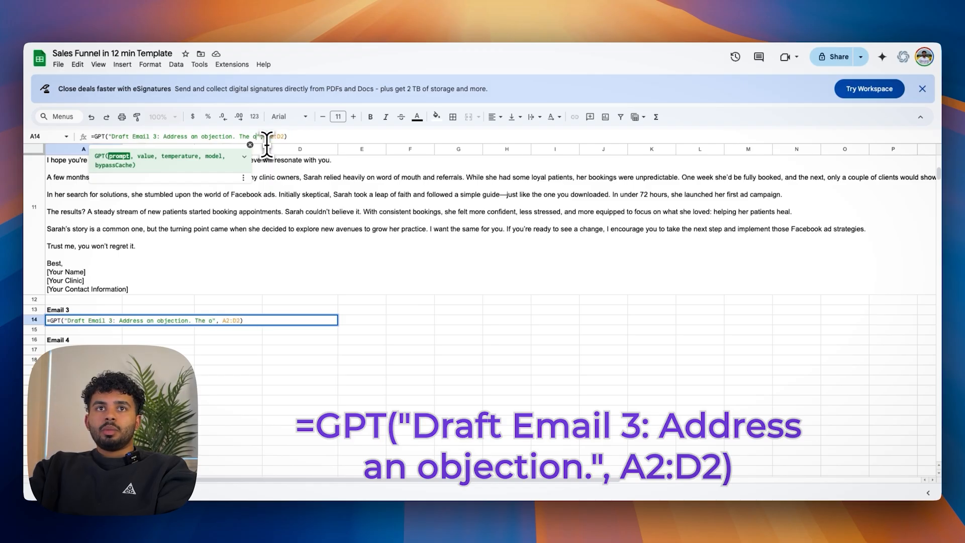
type("n objection for physio clinic owners is mar")
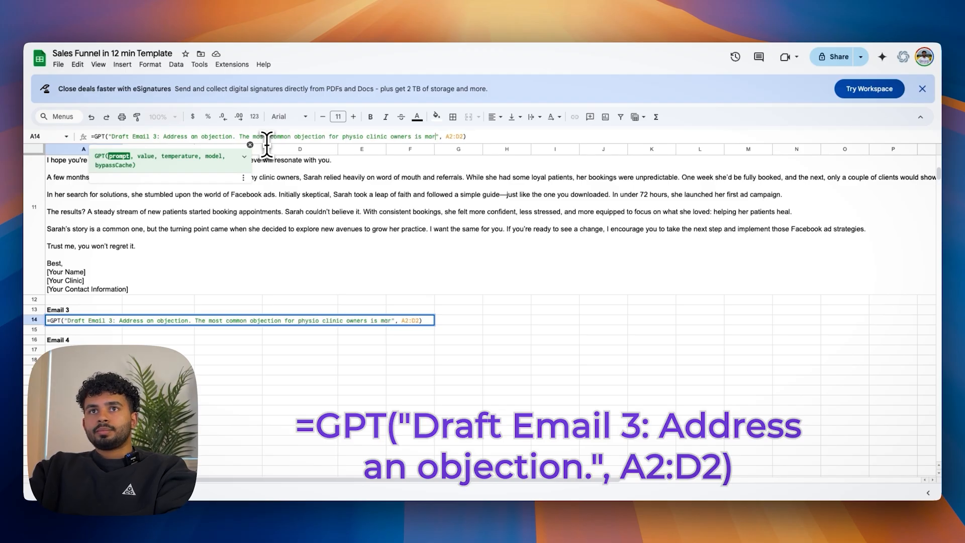
type("keting doesn")
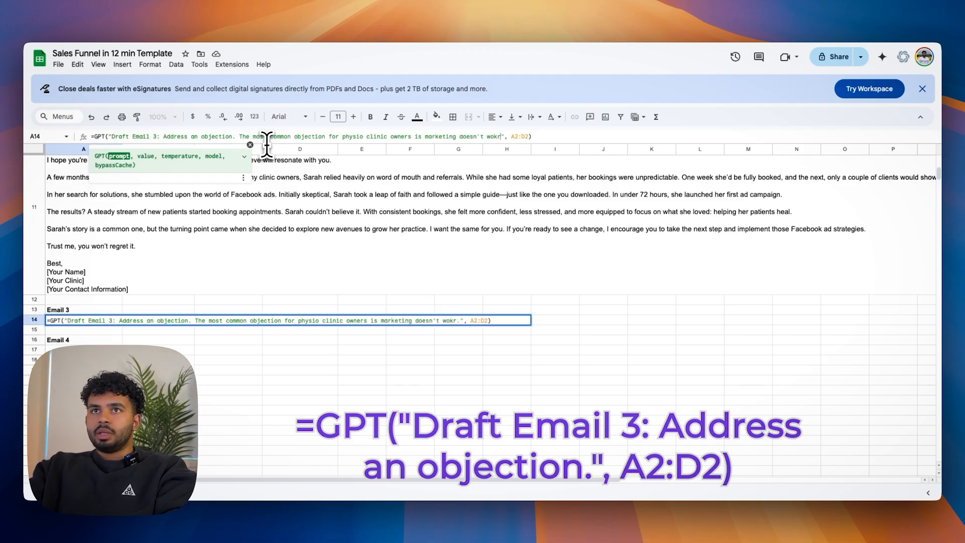
type("'t work")
key("Return")
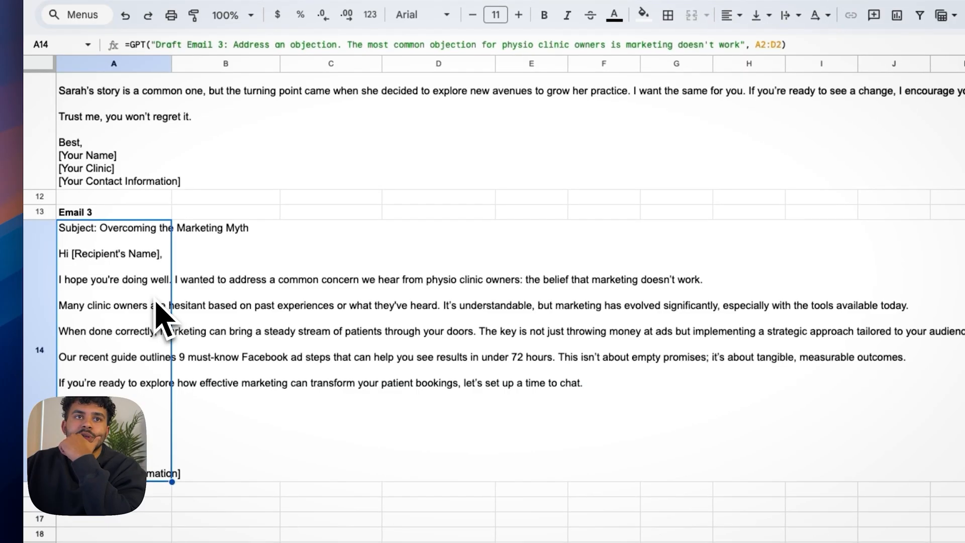
Step: Check the generated Email 3, and insert in A17 =GPT("Draft Email 4: Pitch the upsell with urgency.", A2:E2)
scroll(153, 300, "down", 1)
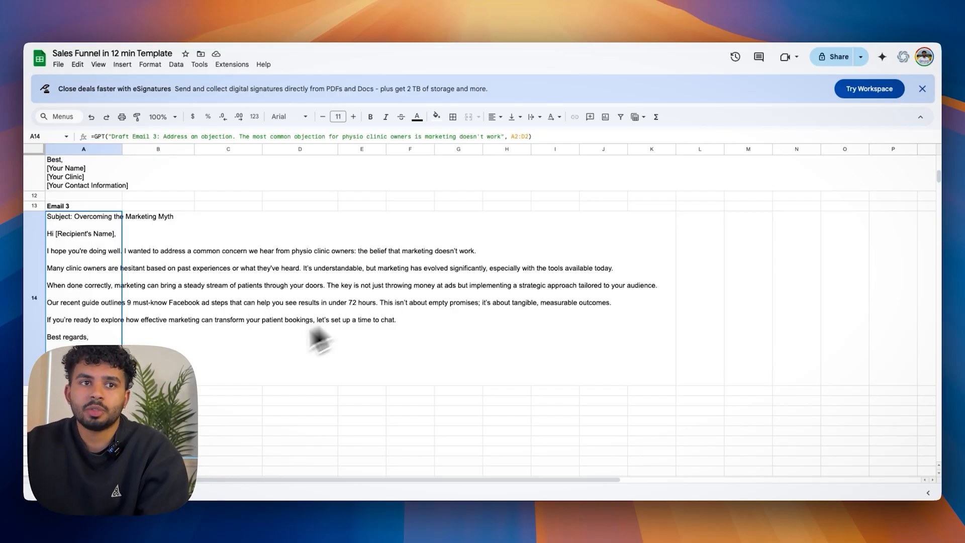
scroll(206, 366, "down", 2)
left_click(98, 338)
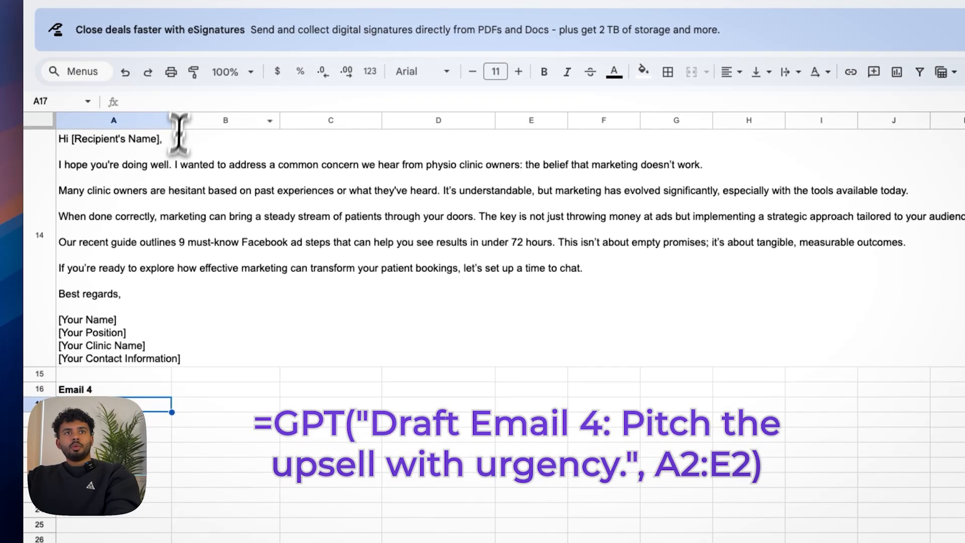
left_click(130, 138)
type("=GPT(\"Draft Email 4: Pitch the upsell with urgency.\", A2:E2)")
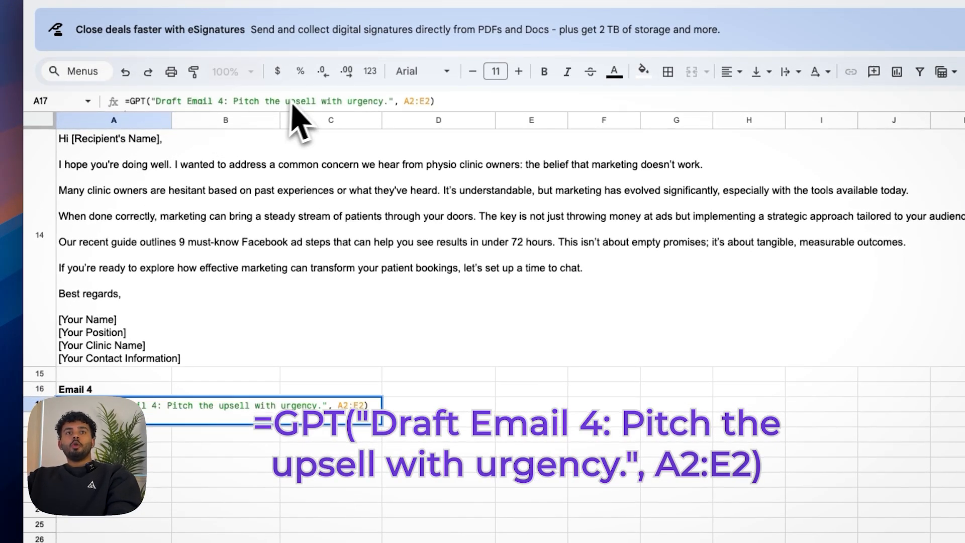
Step: Extend the Email 4 prompt with "The urgency is i only have 2 more spots for this next month" and run the formula
left_click(376, 101)
left_click(388, 103)
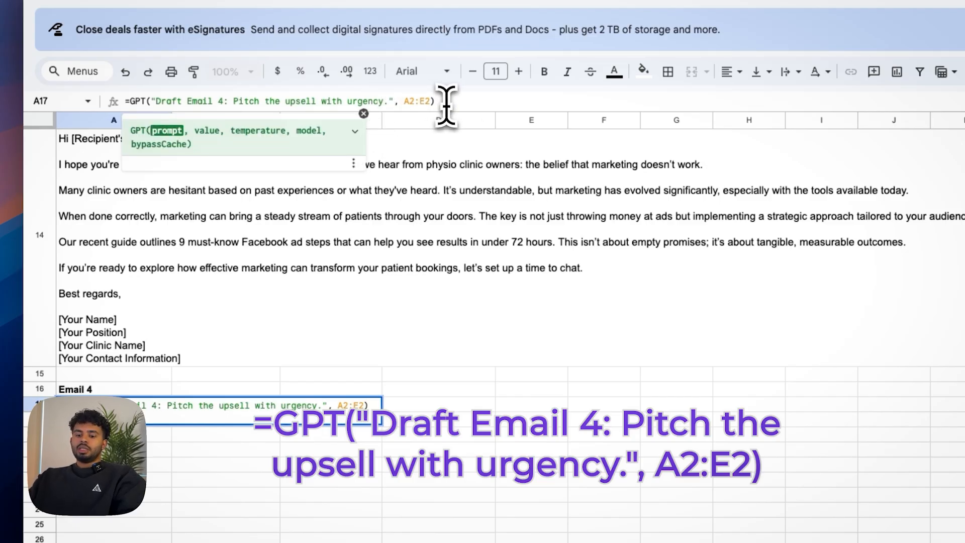
type("The urgency is i only have 2 more spots")
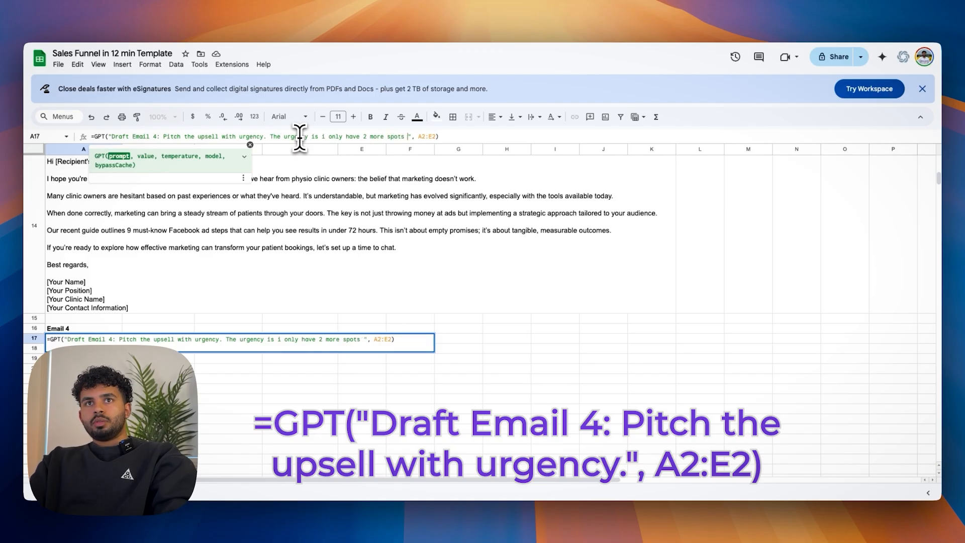
type("next month")
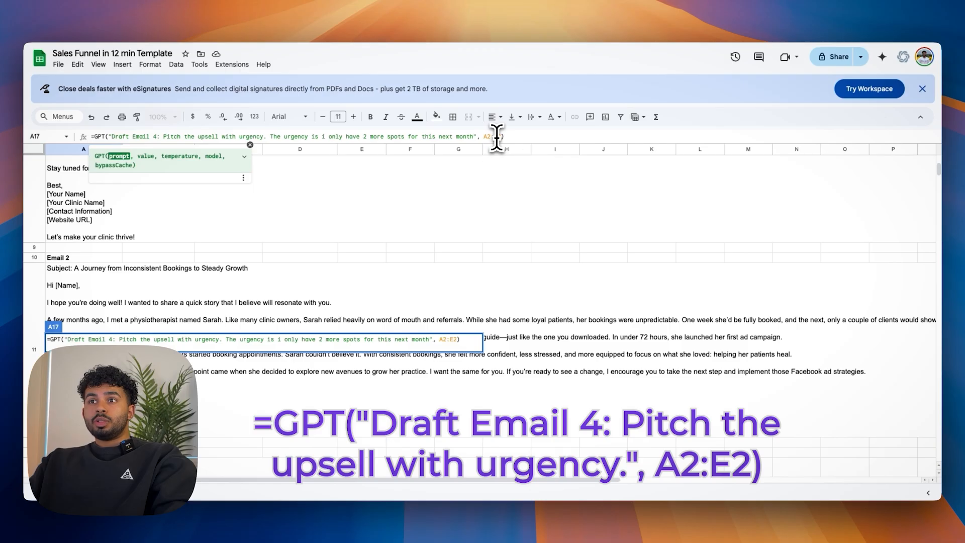
scroll(394, 244, "up", 5)
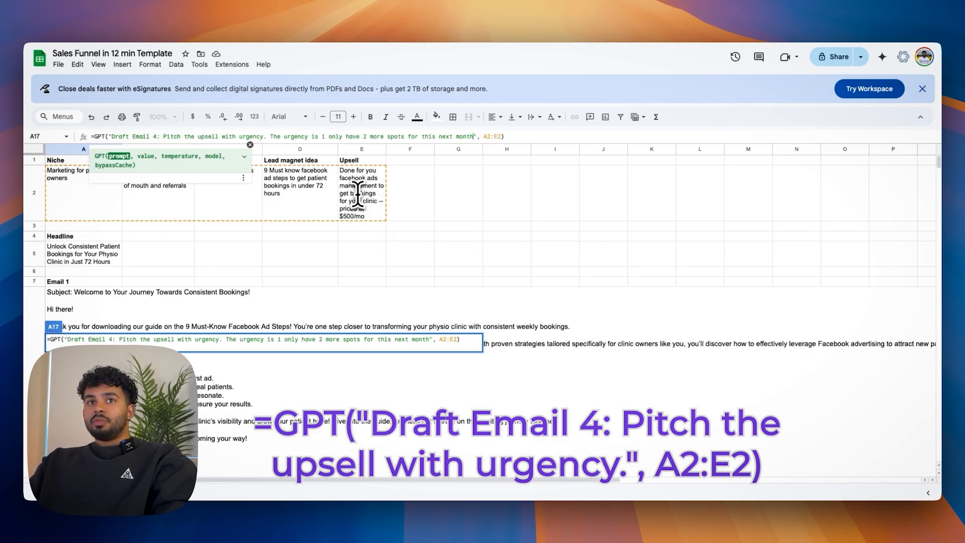
scroll(369, 276, "down", 5)
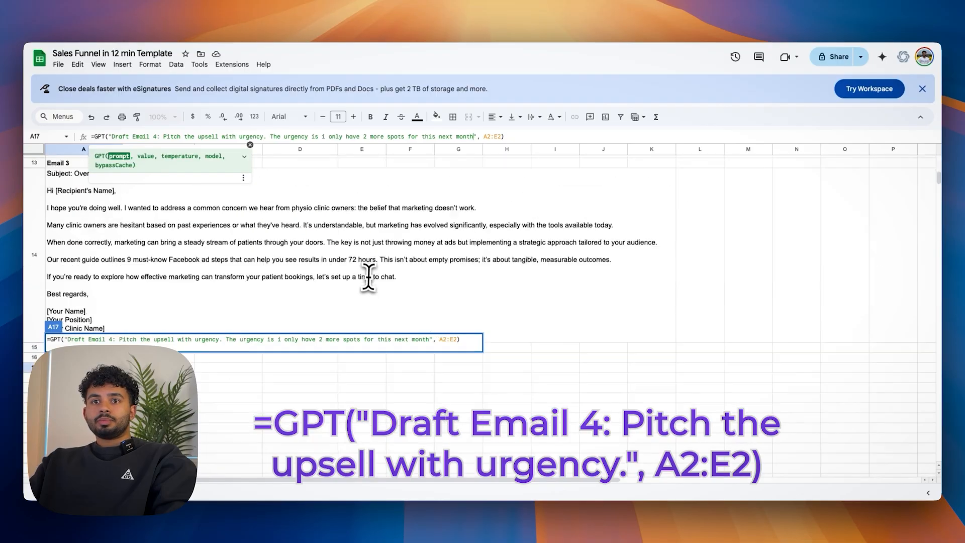
key("Return")
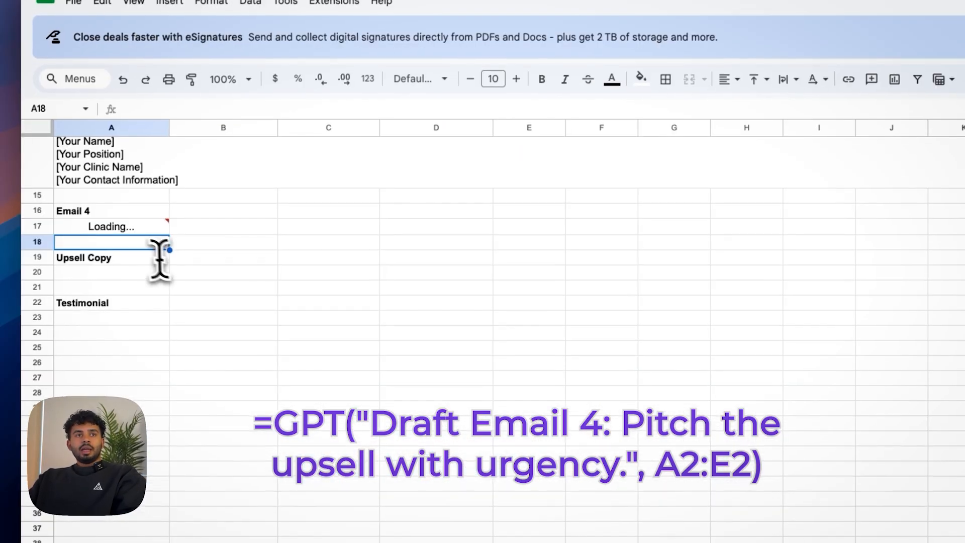
mouse_move(132, 231)
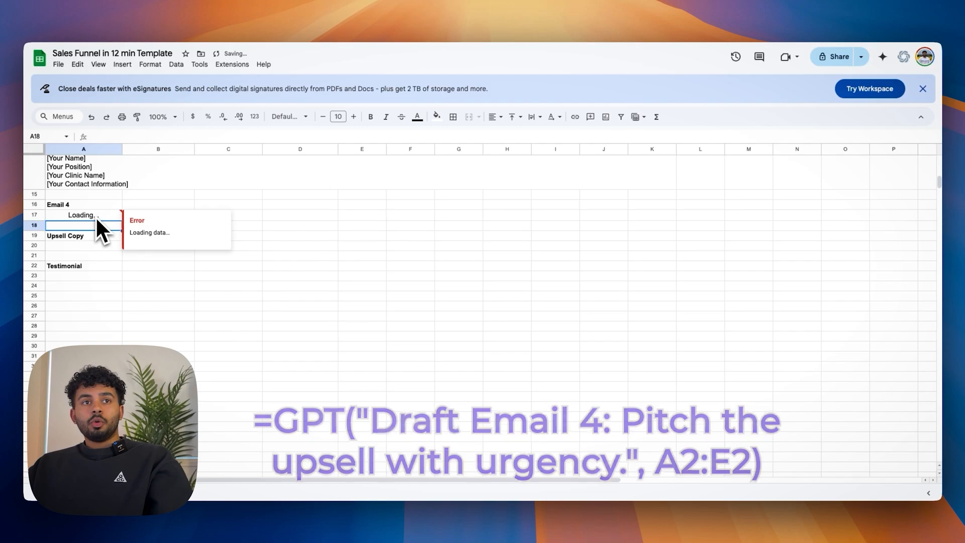
left_click(96, 217)
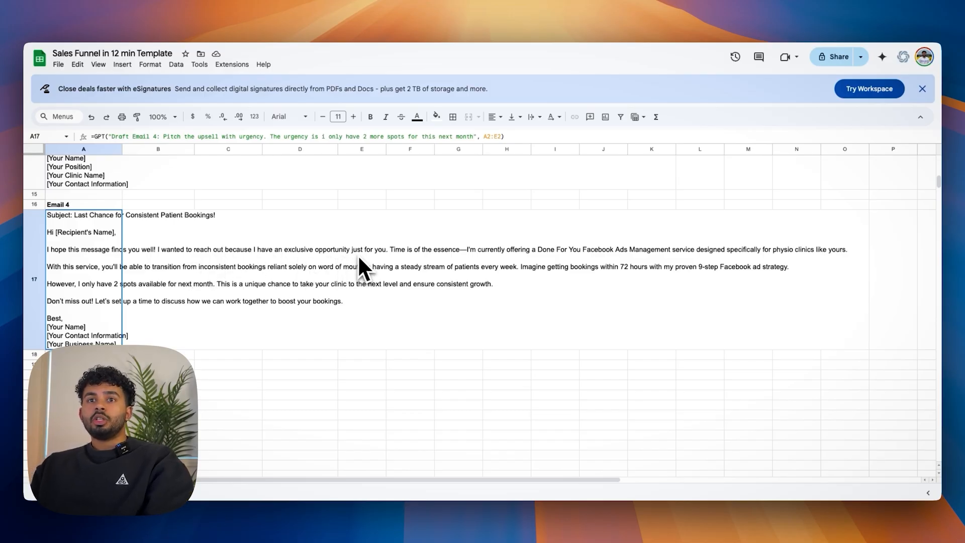
Step: Insert in A20 =GPT("Write a short landing page for a $500/mo offer that helps {{niche}} solve {{pain point}}. Include CTA.", A2:D2)
scroll(451, 271, "up", 1)
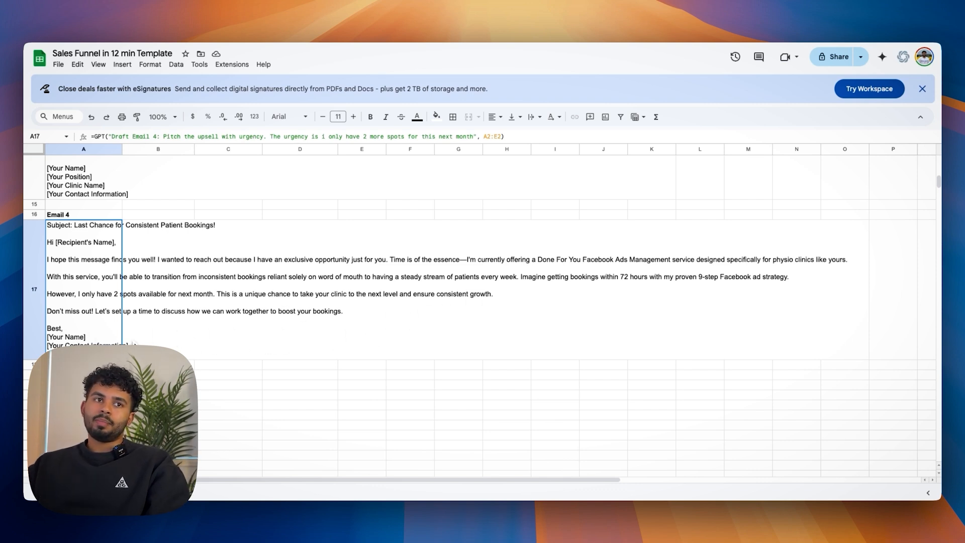
scroll(133, 345, "down", 1)
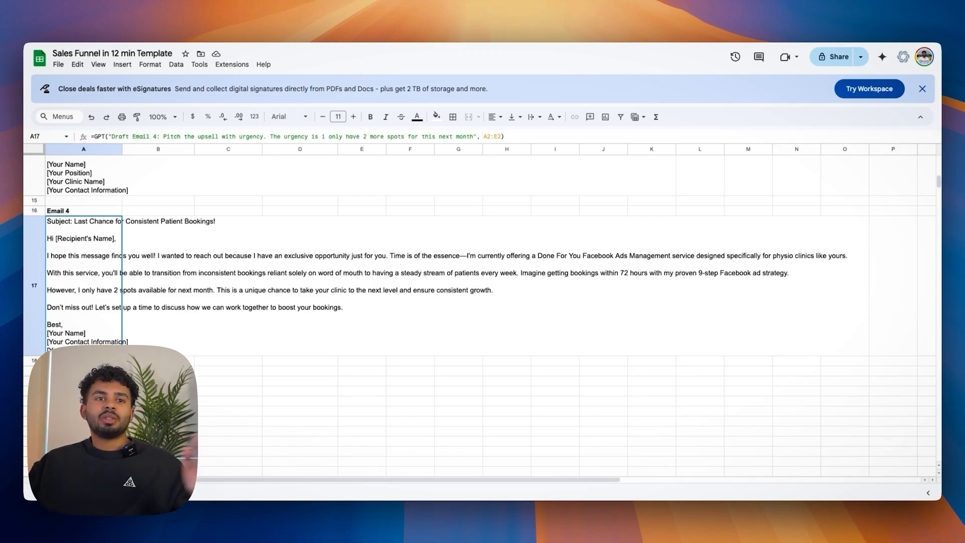
scroll(70, 310, "up", 1)
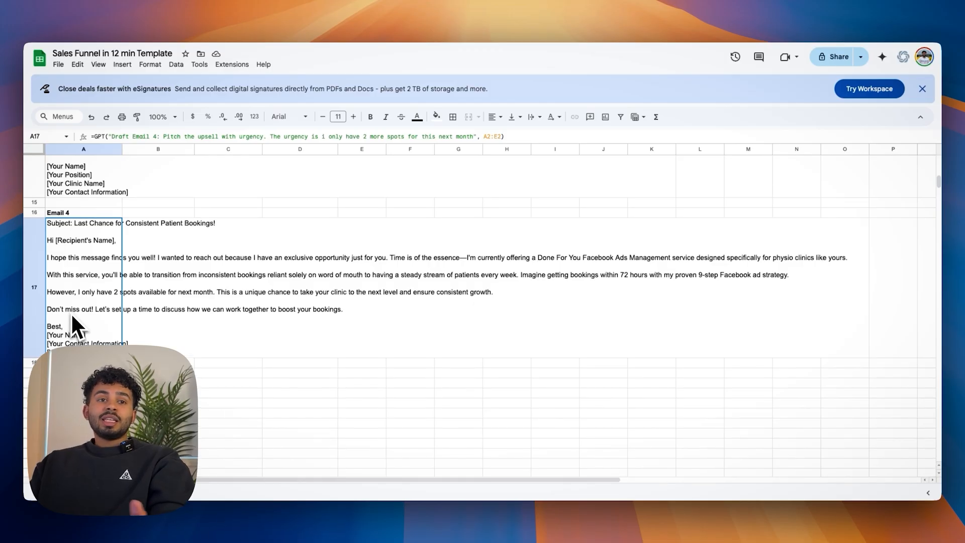
scroll(72, 316, "down", 1)
left_click(82, 359)
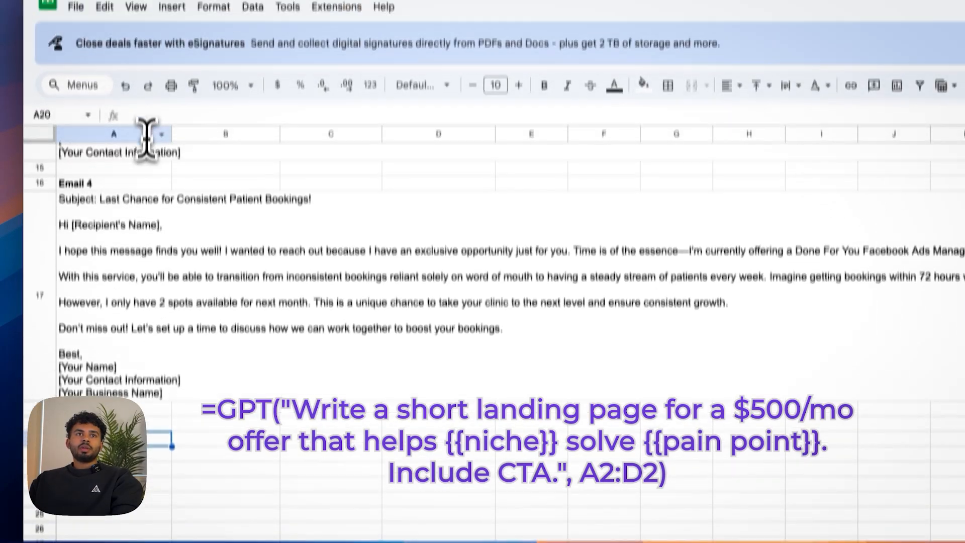
left_click(148, 51)
type("=GPT(\"Write a short landing page for a $500/mo offer that helps {{niche}} solve {{pain point}}. Include CTA.\", A2:D2)")
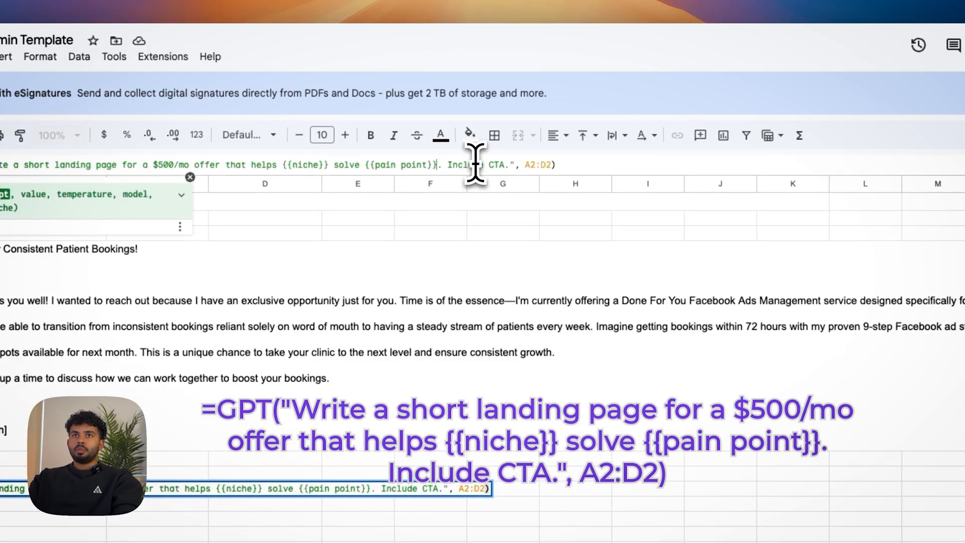
Step: Add ", doing a fully done for you facebook ads management" after {{pain point}}, set the range to A2:E2, and run the formula
type(", doing ")
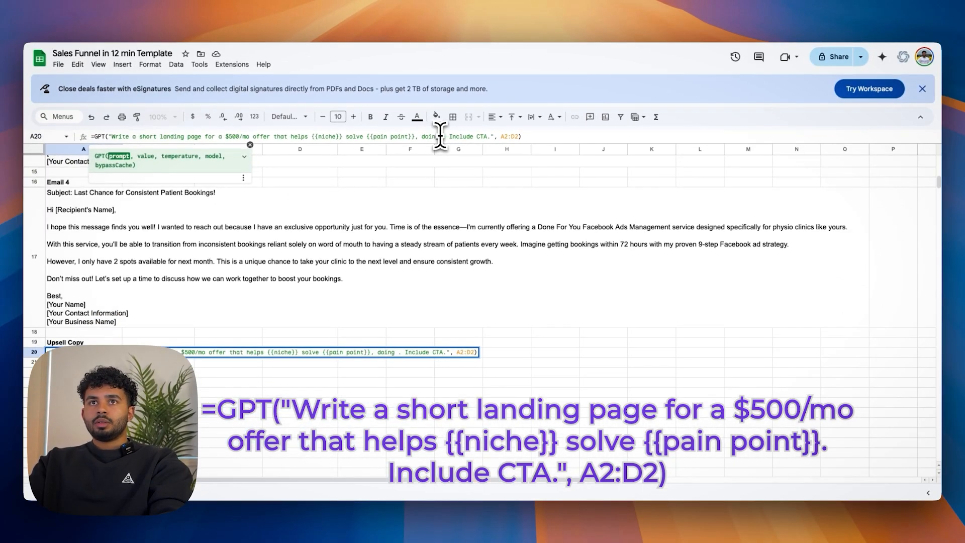
type("a fully don")
type("e for you facebook ads m")
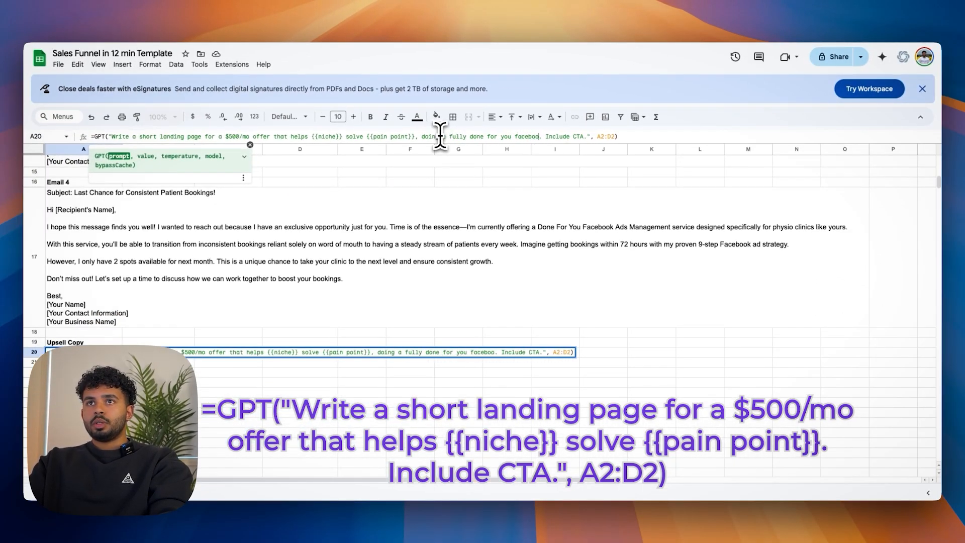
type("anagement")
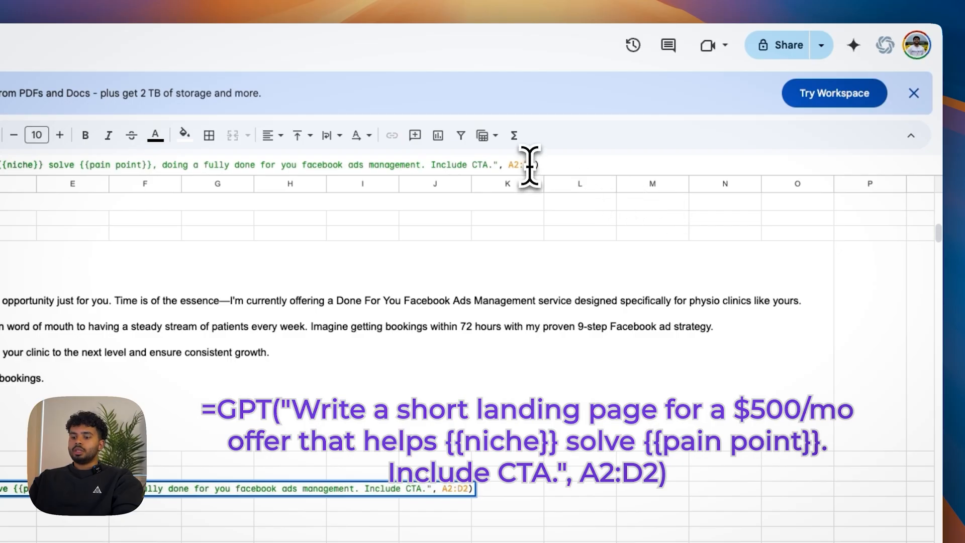
left_click(550, 164)
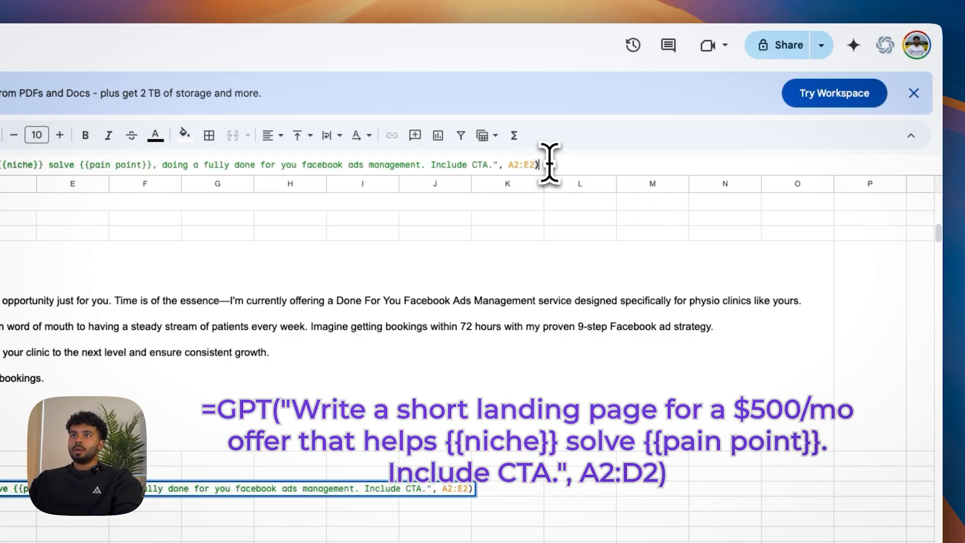
key("Return")
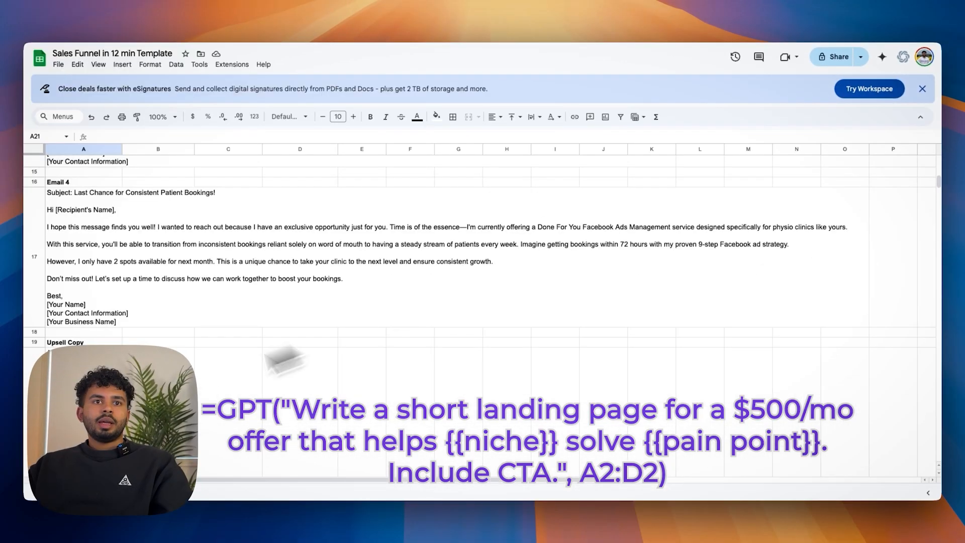
Step: Read through the generated landing page text under Upsell Copy in A20
scroll(91, 375, "down", 4)
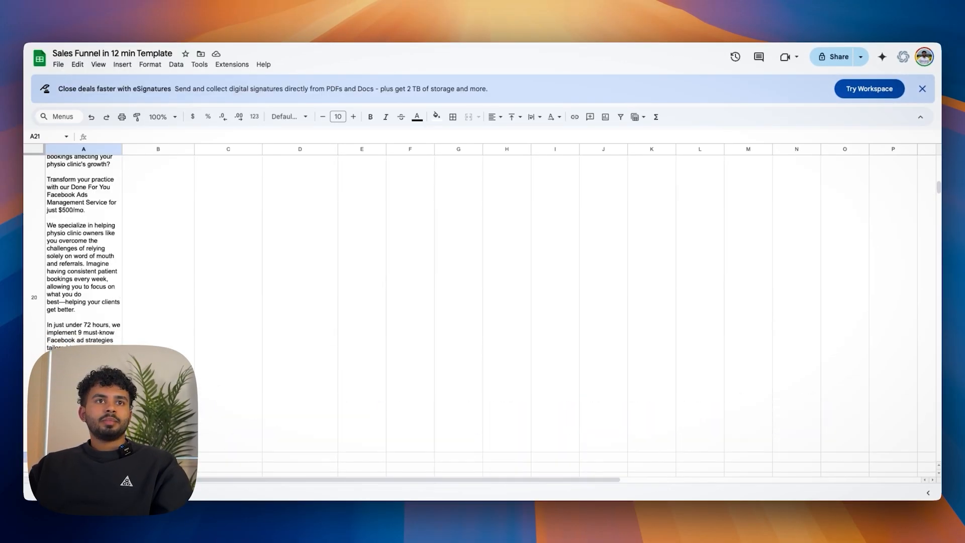
scroll(58, 245, "up", 5)
scroll(59, 245, "down", 5)
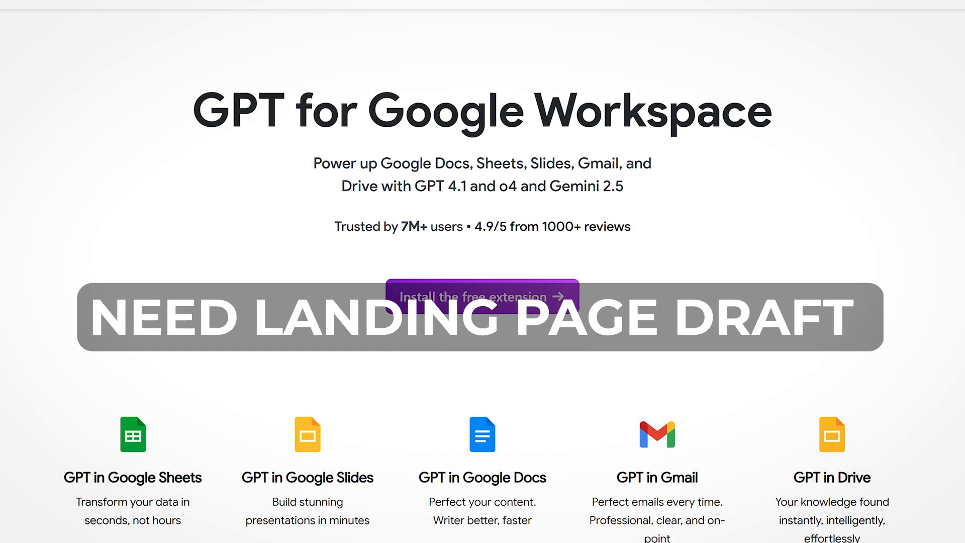
scroll(483, 271, "down", 10)
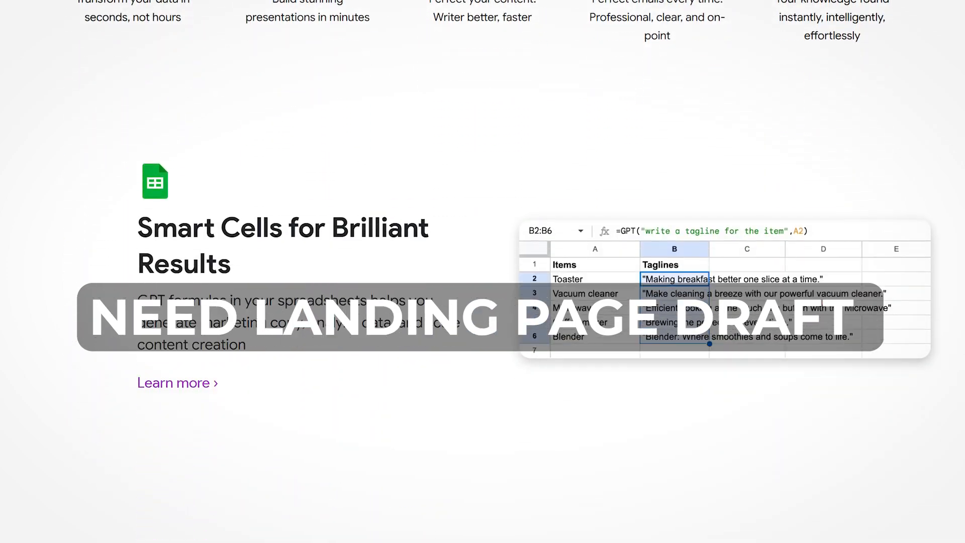
scroll(483, 272, "down", 7)
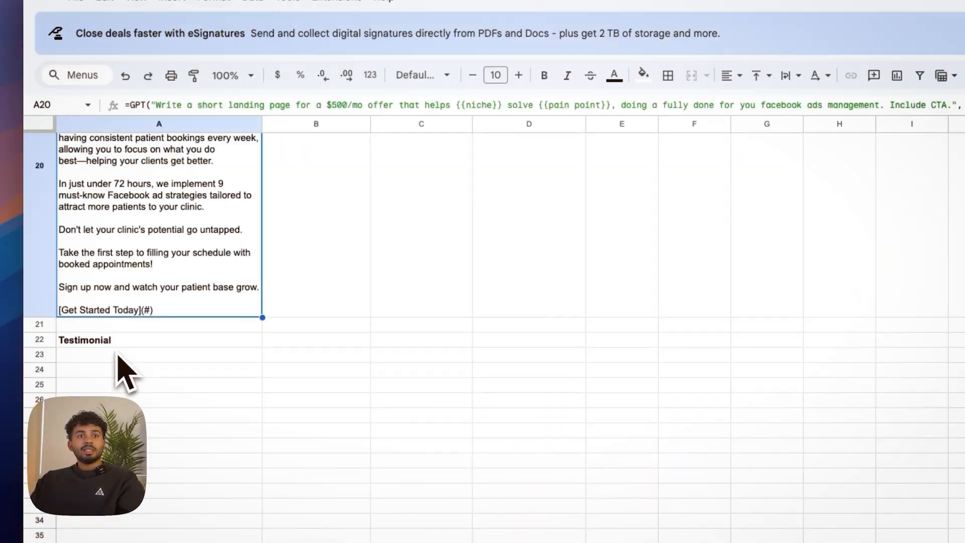
Step: Enter in A23 under Testimonial the formula =GPT("Write a fake testimonial from a happy customer who got X result") and run it
left_click(118, 356)
scroll(114, 366, "up", 1)
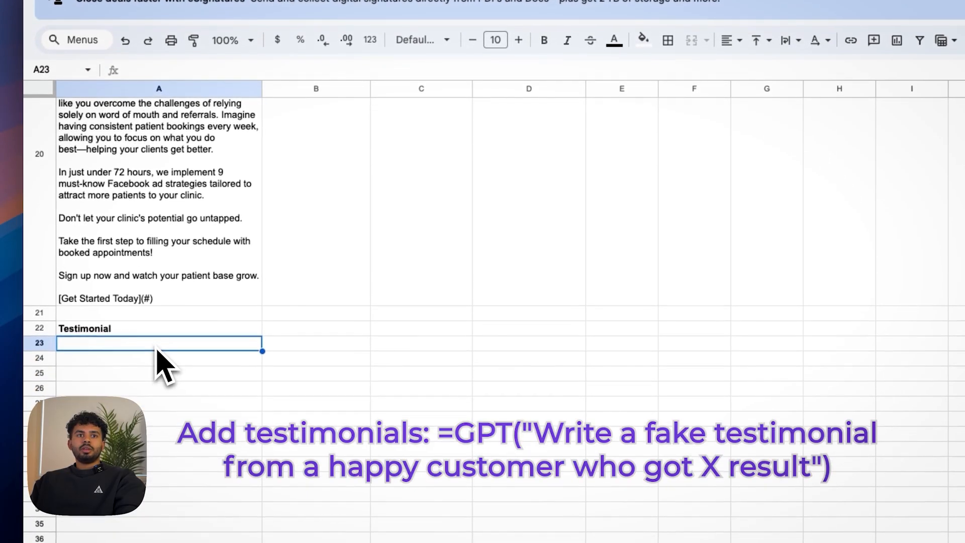
type("=GPT(\"Write a fake testimonial from a happy customer who got X result\")")
left_click(486, 69)
scroll(457, 222, "down", 3)
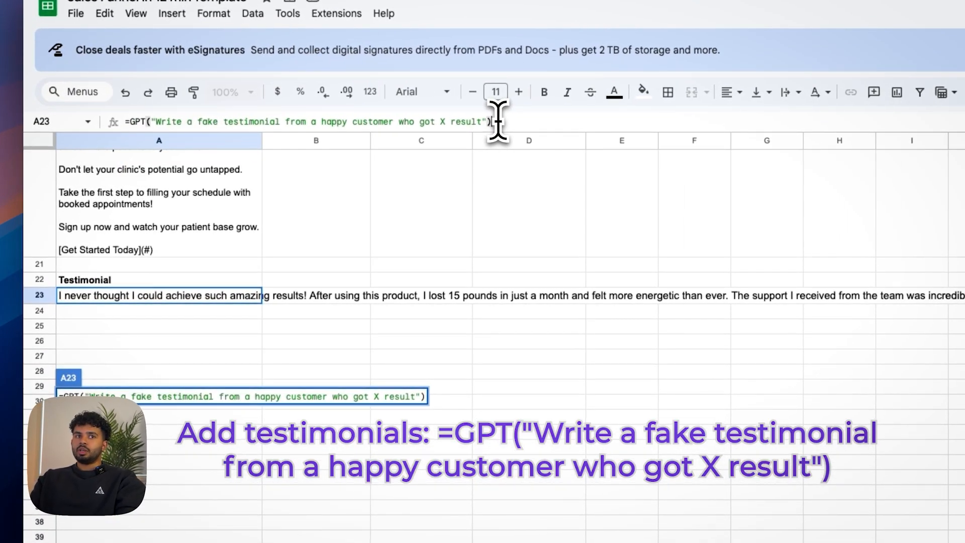
key("Return")
Step: Review the generated testimonial and the rest of the funnel copy, back up to the niche data and headline
left_click(179, 299)
scroll(180, 300, "up", 1)
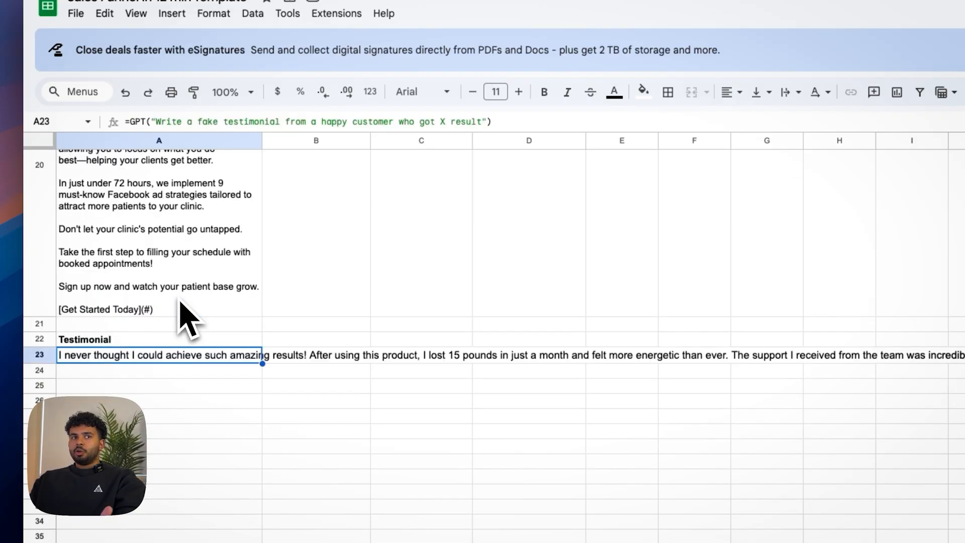
scroll(179, 306, "up", 4)
scroll(180, 306, "down", 3)
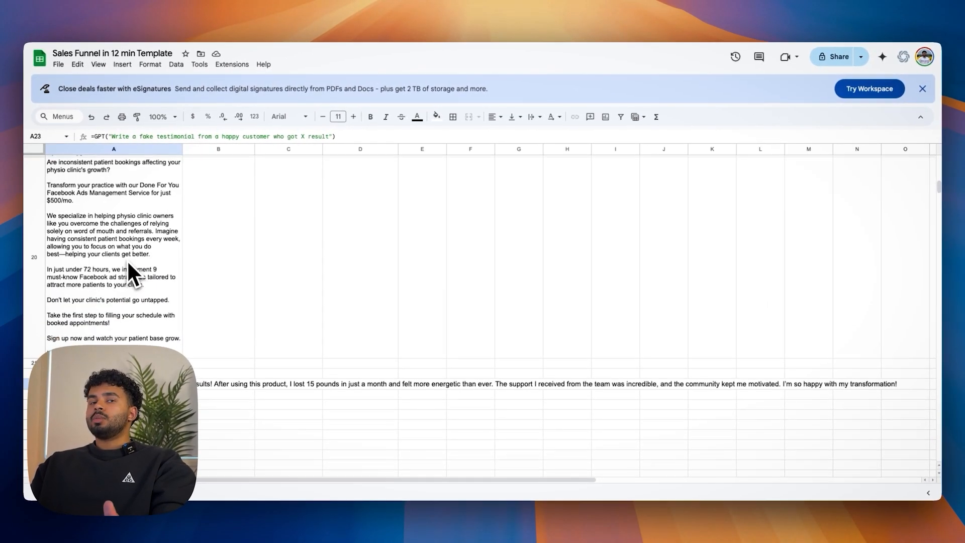
scroll(128, 262, "up", 2)
scroll(128, 262, "down", 5)
scroll(129, 265, "up", 6)
scroll(127, 261, "up", 4)
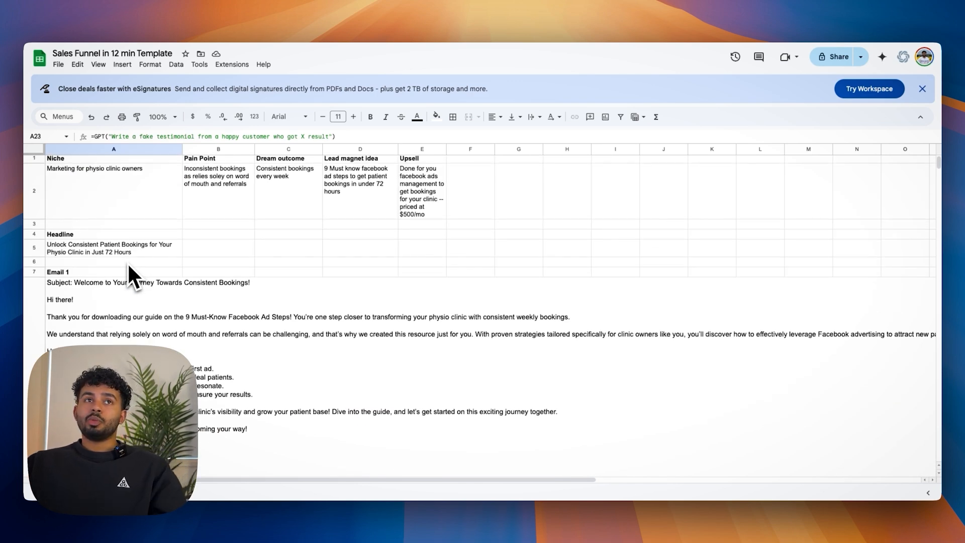